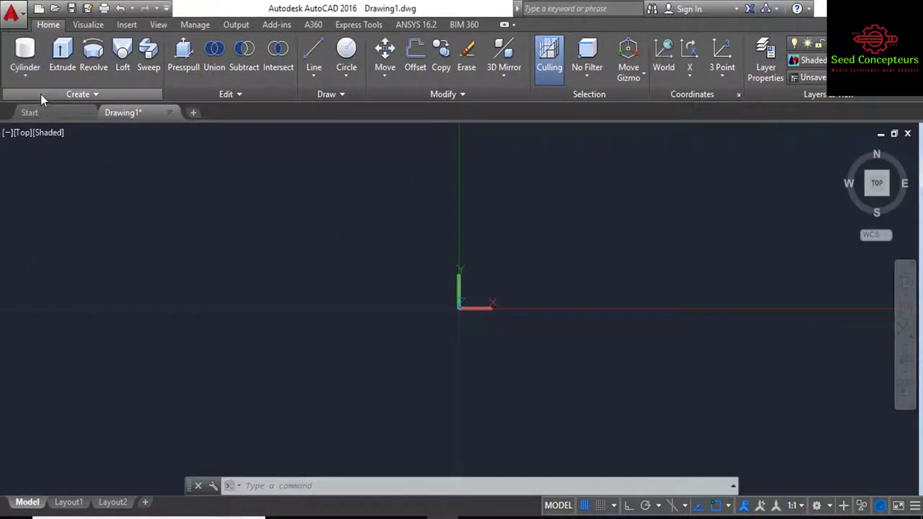
Step: Draw a tall box solid by picking two base corners and a height
{"action": "left_click", "coordinate": [23, 76]}
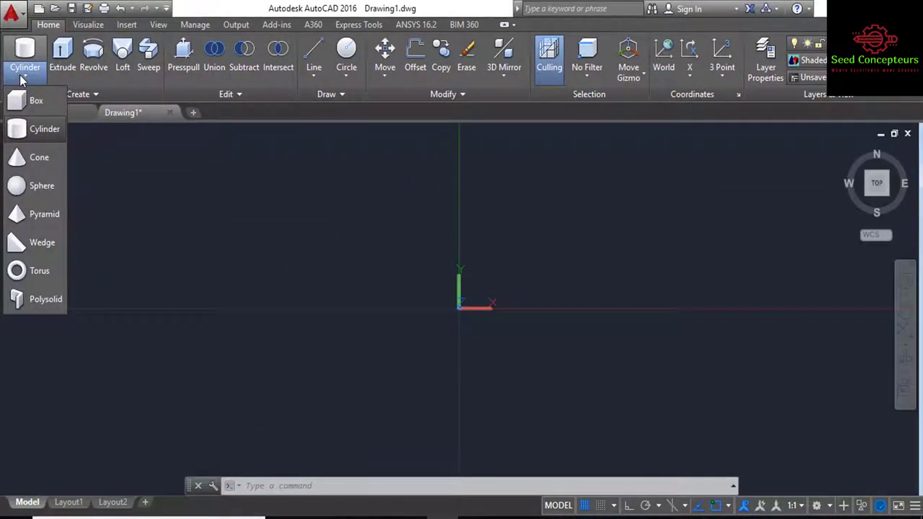
{"action": "left_click", "coordinate": [43, 102]}
{"action": "left_click", "coordinate": [351, 285]}
{"action": "left_click", "coordinate": [473, 387]}
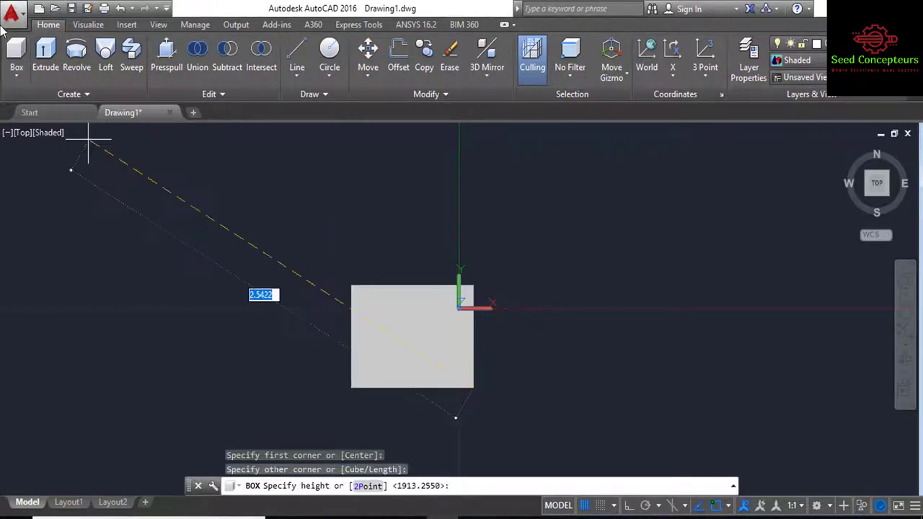
{"action": "left_click", "coordinate": [363, 247]}
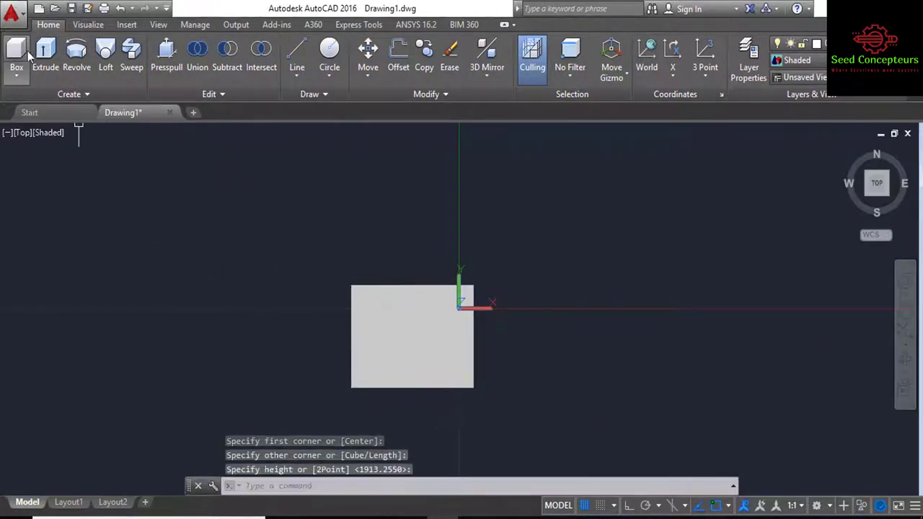
Step: Add a cylinder solid behind the box, viewed in the isometric view
{"action": "left_click", "coordinate": [22, 81]}
{"action": "left_click", "coordinate": [38, 128]}
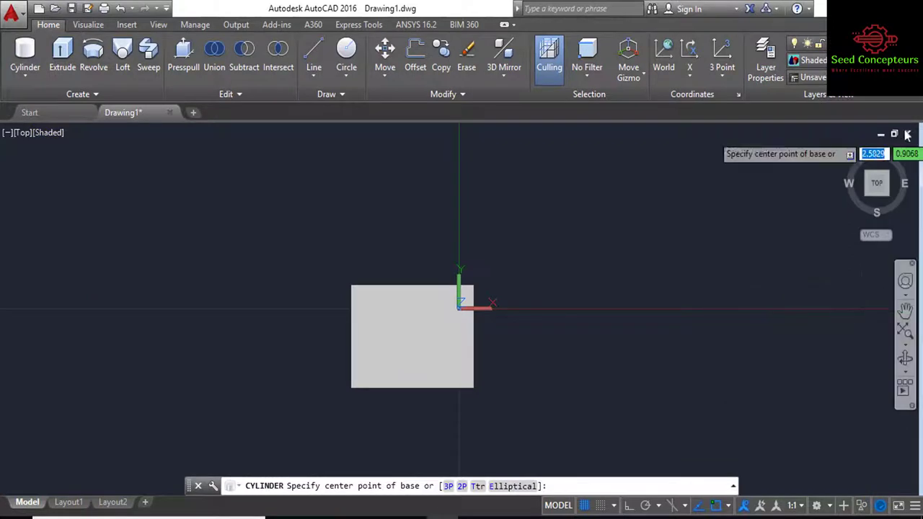
{"action": "left_click", "coordinate": [846, 150]}
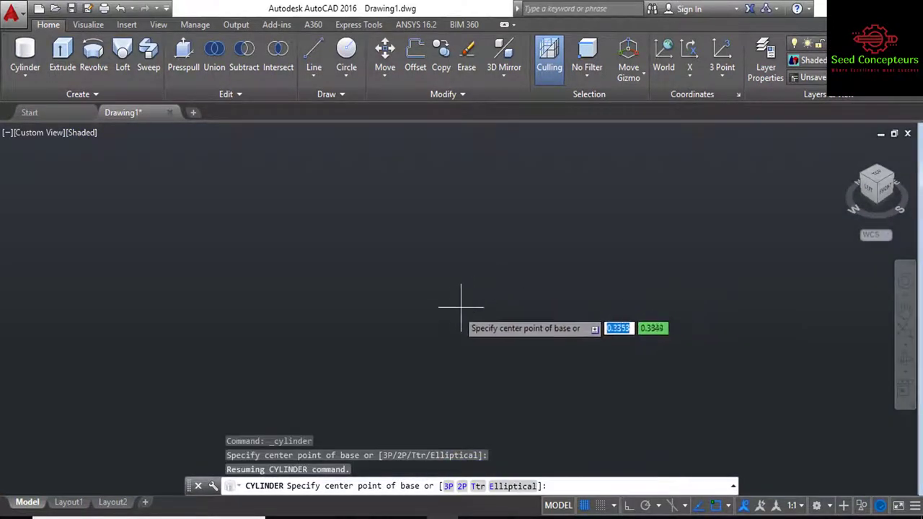
{"action": "left_click", "coordinate": [419, 281]}
{"action": "left_click", "coordinate": [440, 310]}
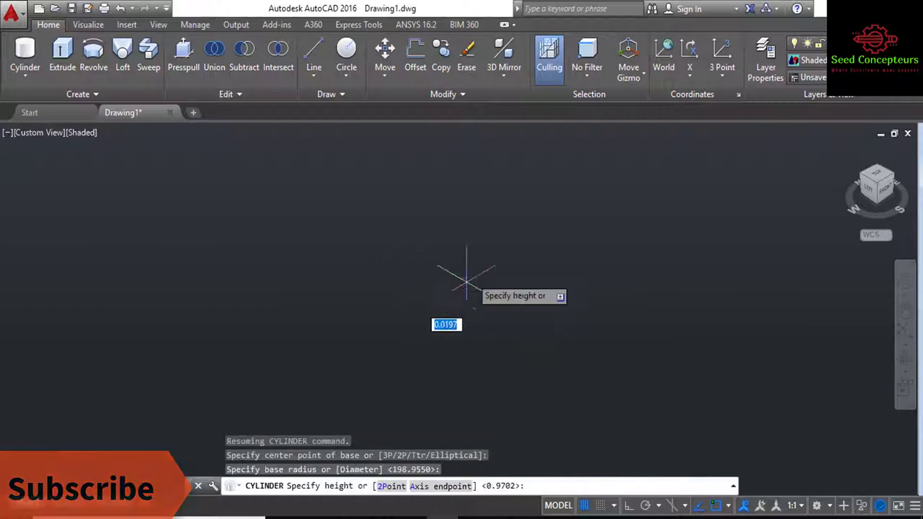
{"action": "left_click", "coordinate": [503, 220]}
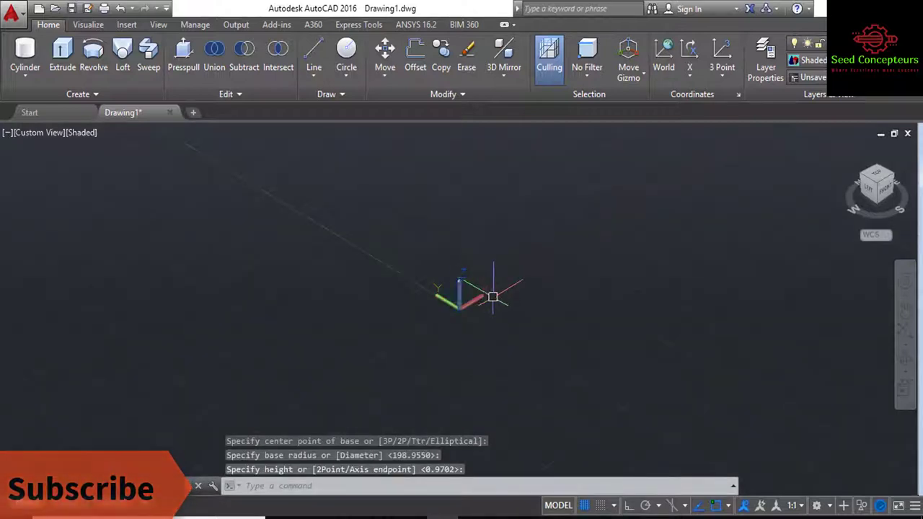
Step: Zoom to extents (Z, E) so both solids fill the view
{"action": "type", "text": "z"}
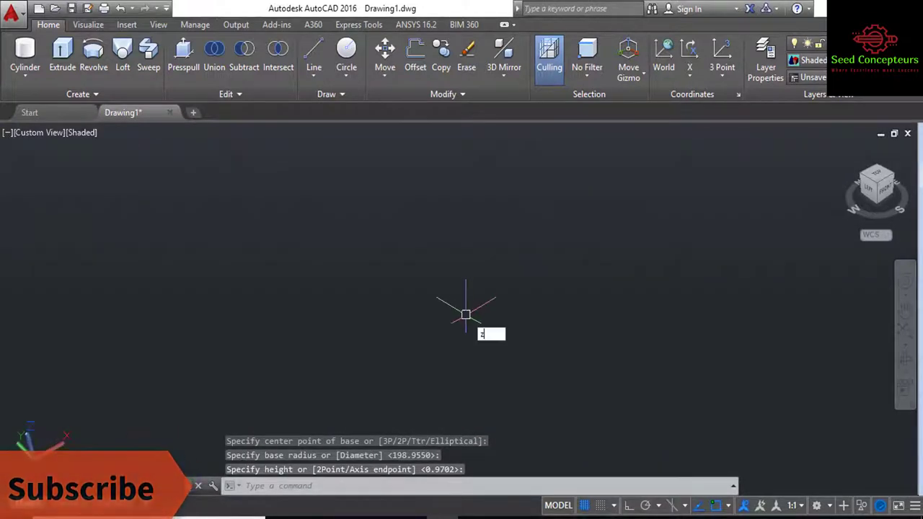
{"action": "key", "text": "Return"}
{"action": "type", "text": "e"}
{"action": "key", "text": "Return"}
Step: Window-select the box and cylinder and move both toward the upper right
{"action": "left_click", "coordinate": [491, 281]}
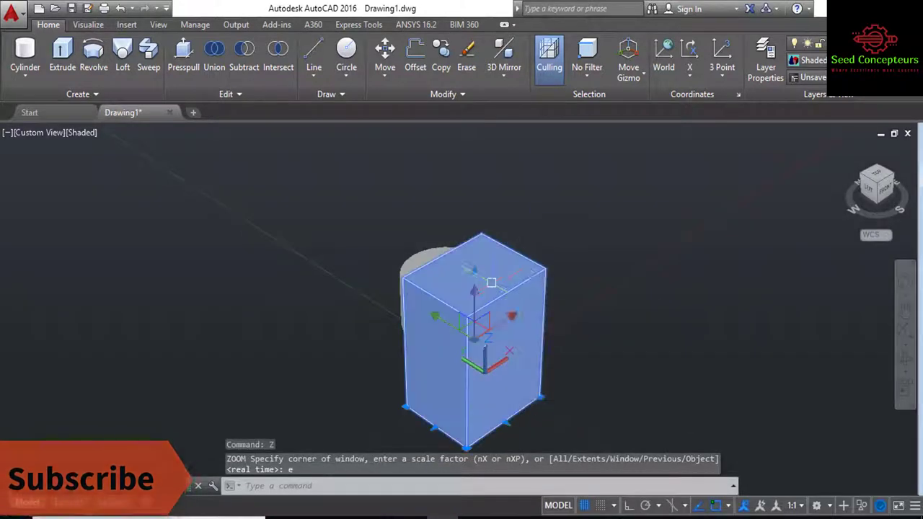
{"action": "left_click", "coordinate": [625, 346]}
{"action": "left_click", "coordinate": [724, 321]}
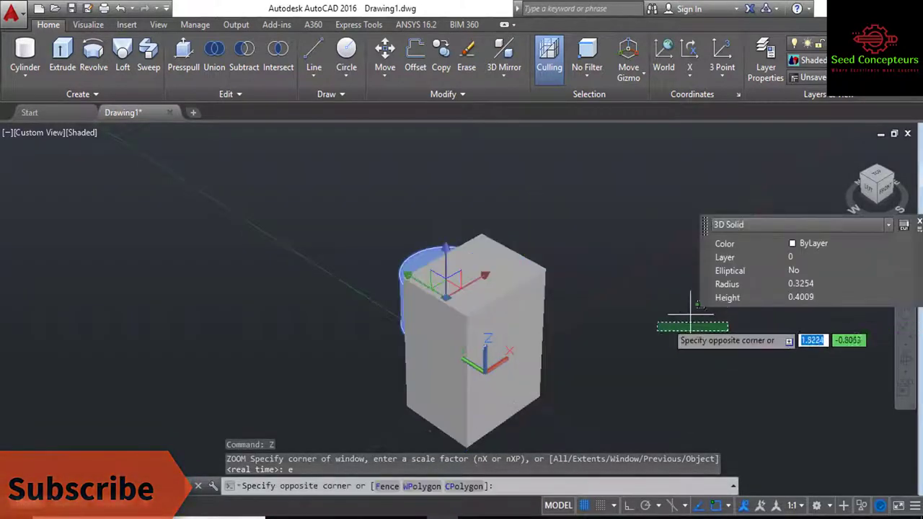
{"action": "left_click", "coordinate": [510, 373]}
{"action": "key", "text": "Return"}
{"action": "left_click", "coordinate": [615, 372]}
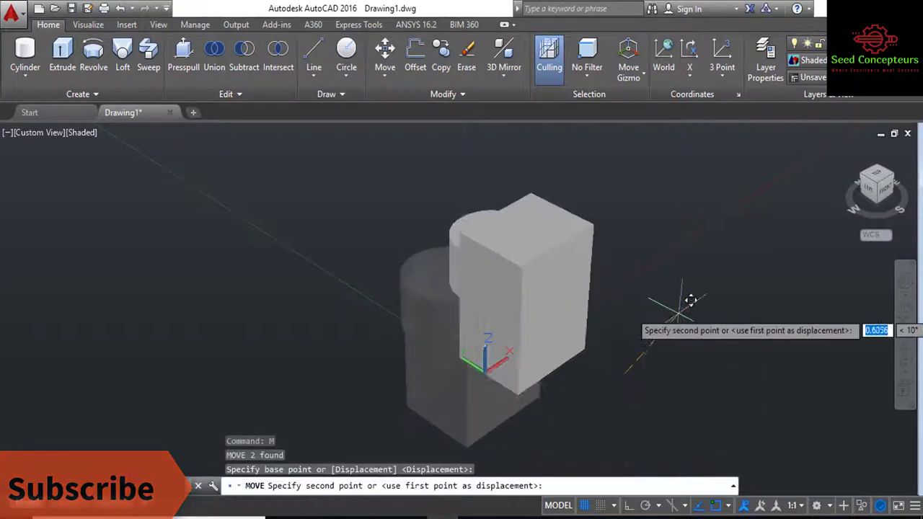
{"action": "left_click", "coordinate": [753, 252]}
{"action": "key", "text": "Escape"}
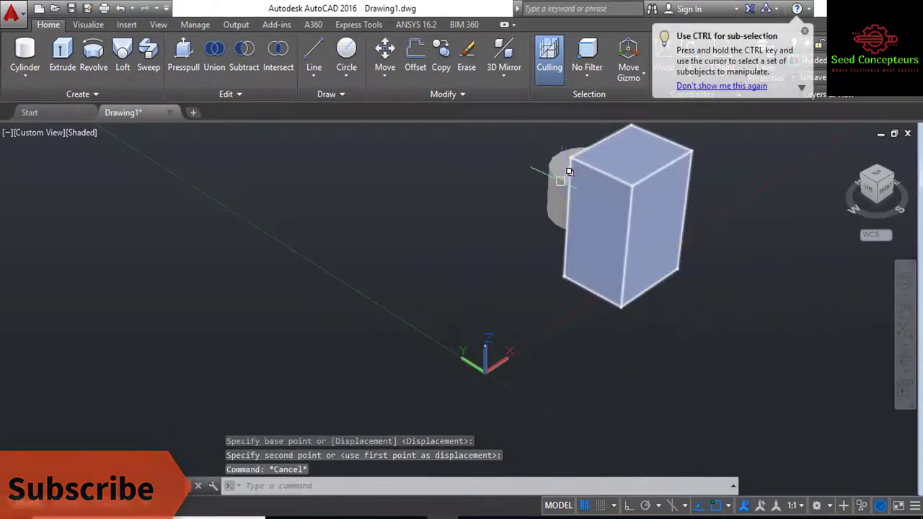
Step: Move the cylinder alone (M) back beside the origin
{"action": "left_click", "coordinate": [560, 180]}
{"action": "type", "text": "m"}
{"action": "key", "text": "Return"}
{"action": "left_click", "coordinate": [560, 181]}
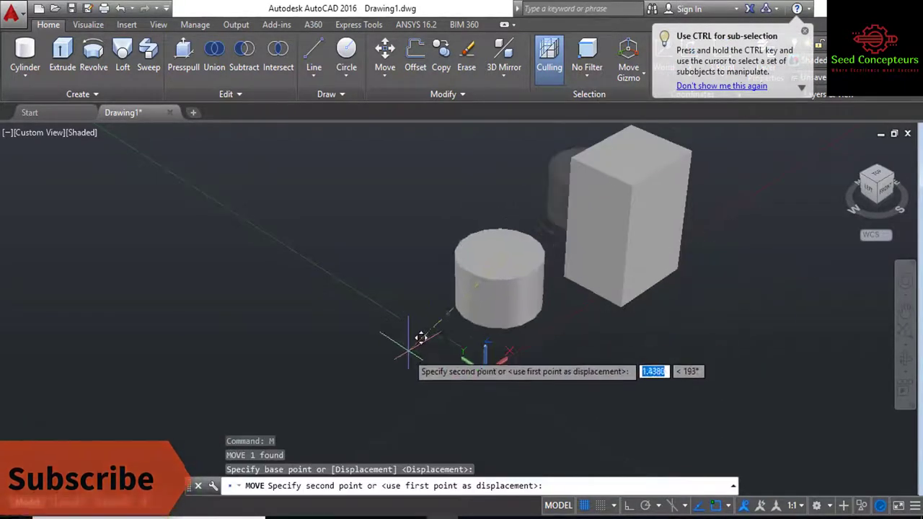
{"action": "left_click", "coordinate": [442, 316]}
{"action": "key", "text": "Escape"}
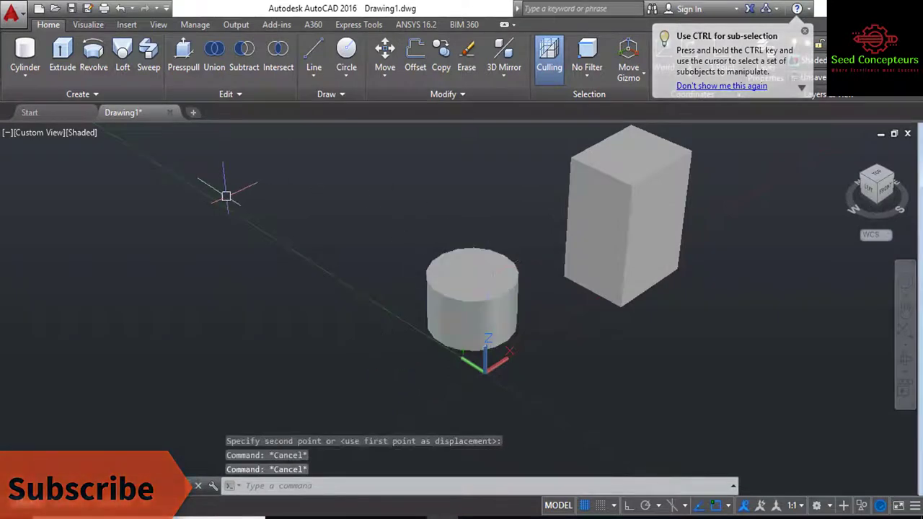
Step: Zoom, then return the view to the home isometric orientation
{"action": "scroll", "coordinate": [478, 216], "scroll_direction": "down", "scroll_amount": 1}
{"action": "scroll", "coordinate": [584, 207], "scroll_direction": "up", "scroll_amount": 2}
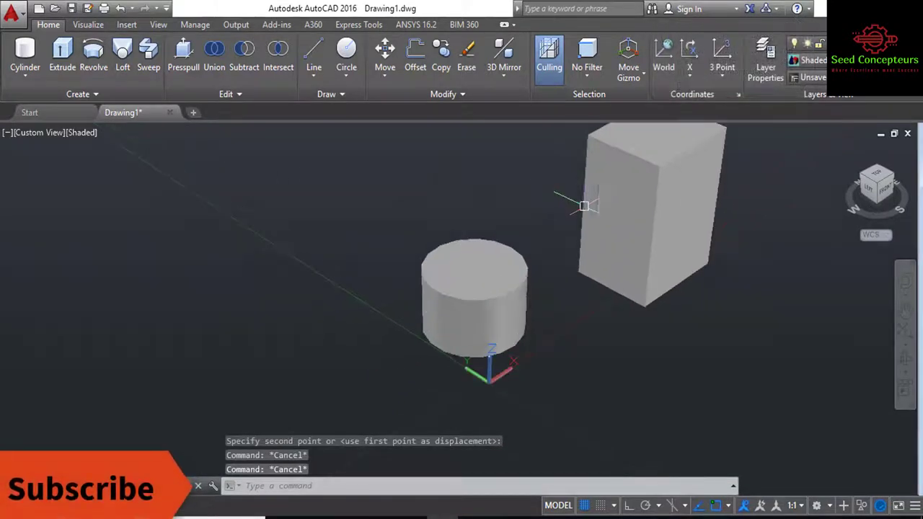
{"action": "left_click", "coordinate": [881, 180]}
{"action": "left_click", "coordinate": [845, 149]}
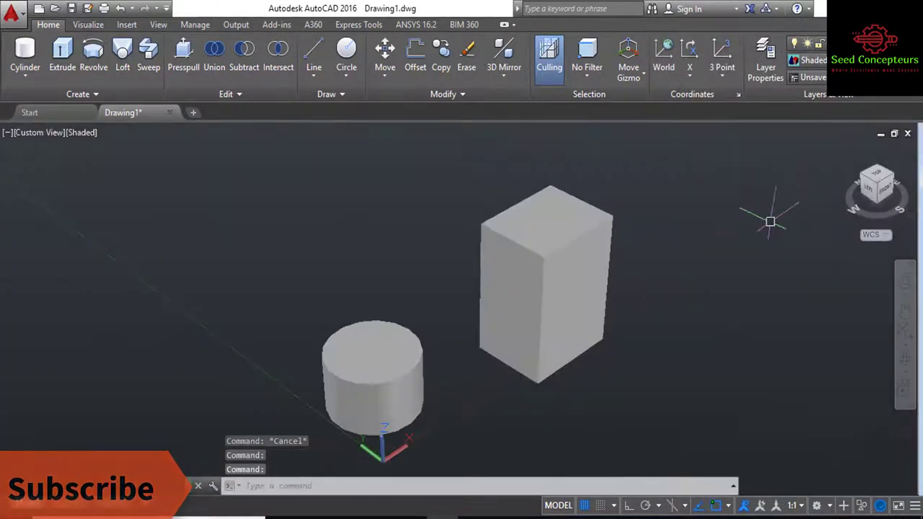
Step: Toggle subobject culling on and off while selecting the box and cylinder to compare
{"action": "left_click", "coordinate": [550, 69]}
{"action": "left_click", "coordinate": [528, 257]}
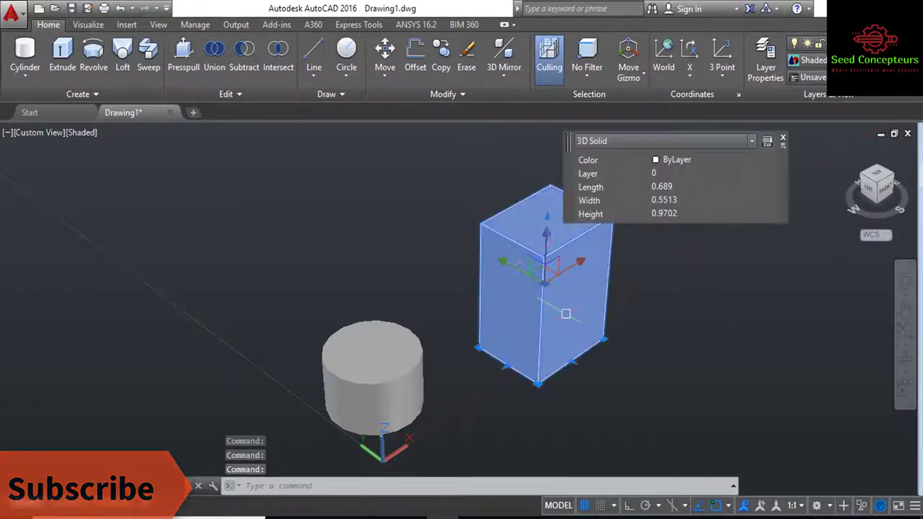
{"action": "scroll", "coordinate": [566, 314], "scroll_direction": "up", "scroll_amount": 2}
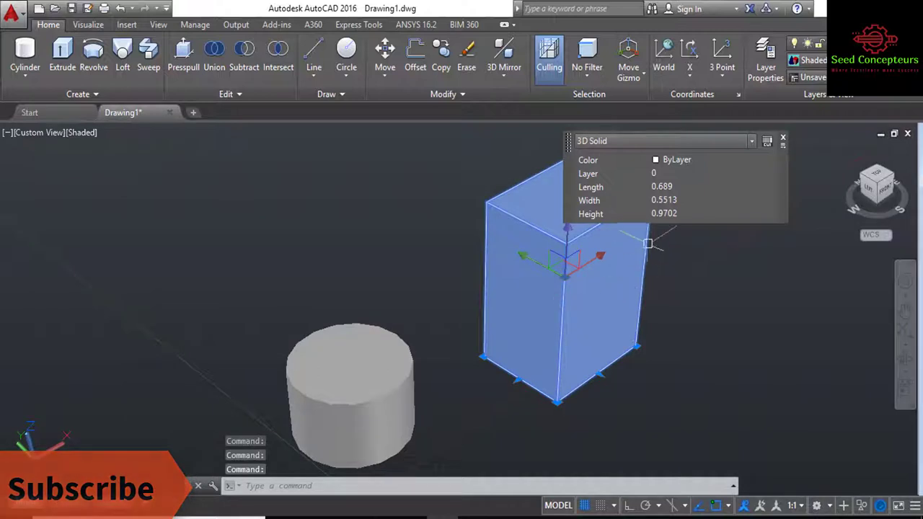
{"action": "scroll", "coordinate": [648, 243], "scroll_direction": "down", "scroll_amount": 1}
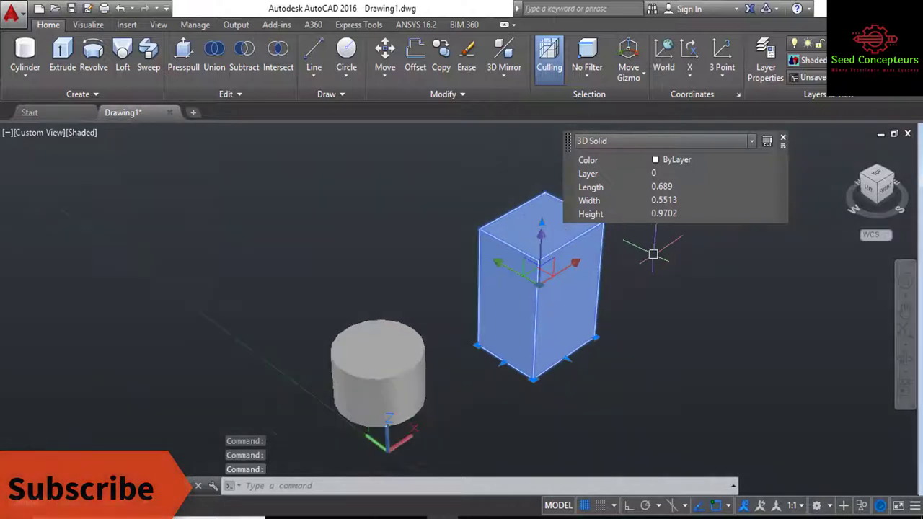
{"action": "left_click", "coordinate": [550, 68]}
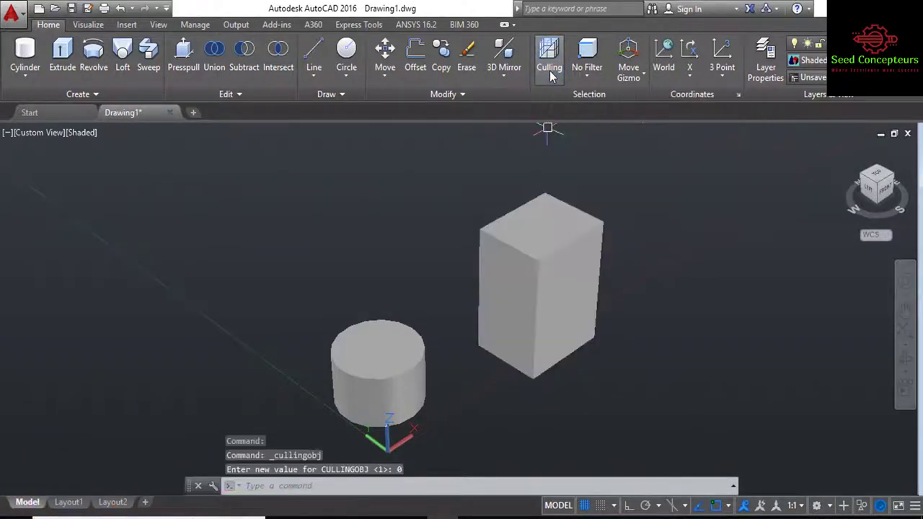
{"action": "left_click", "coordinate": [529, 259]}
{"action": "scroll", "coordinate": [461, 312], "scroll_direction": "up", "scroll_amount": 1}
{"action": "scroll", "coordinate": [461, 311], "scroll_direction": "up", "scroll_amount": 2}
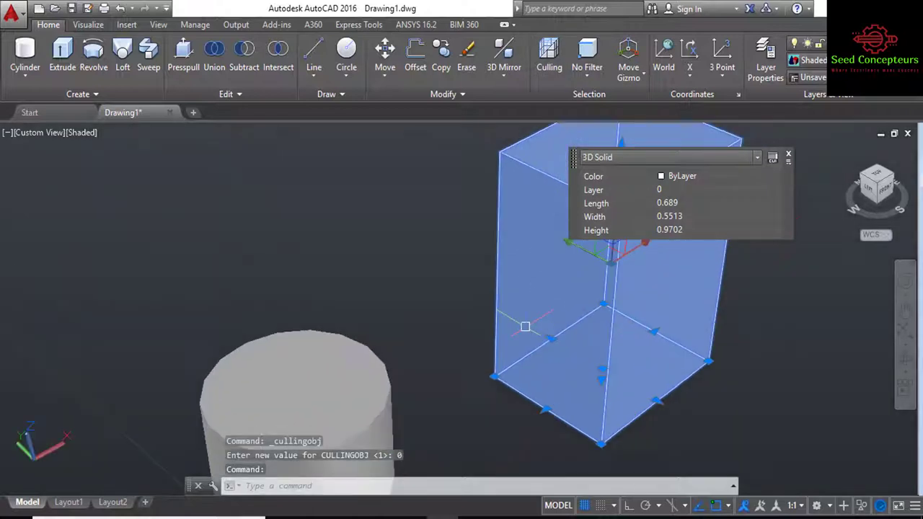
{"action": "scroll", "coordinate": [366, 251], "scroll_direction": "down", "scroll_amount": 2}
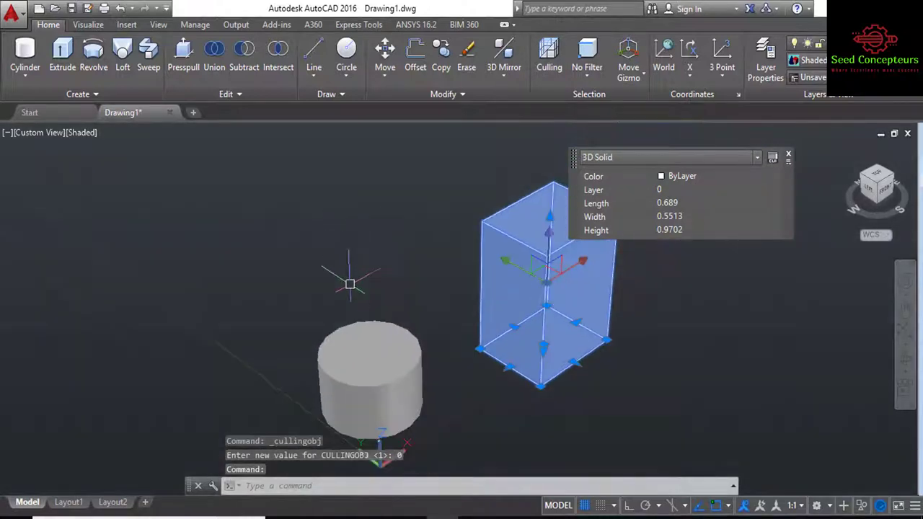
{"action": "left_click", "coordinate": [351, 377]}
{"action": "scroll", "coordinate": [346, 323], "scroll_direction": "up", "scroll_amount": 2}
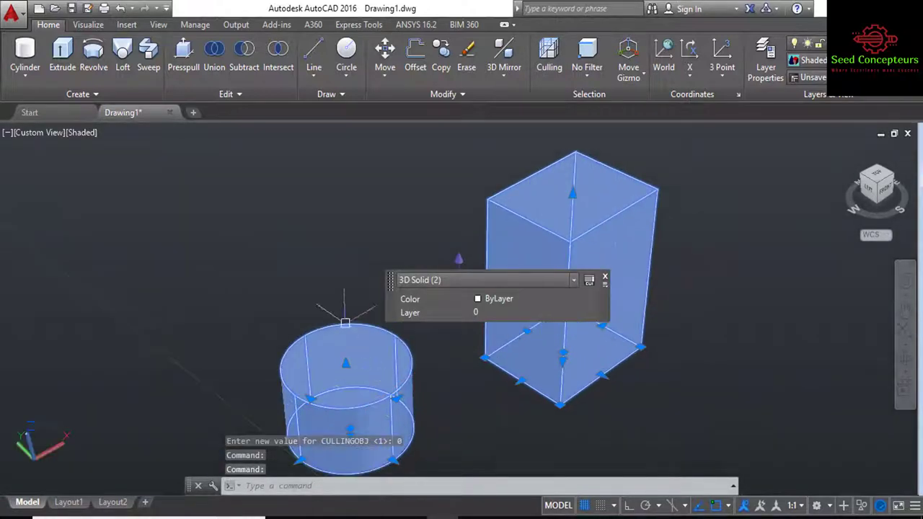
Step: Turn culling back on, select both solids, close Quick Properties and deselect
{"action": "left_click", "coordinate": [555, 59]}
{"action": "left_click", "coordinate": [527, 274]}
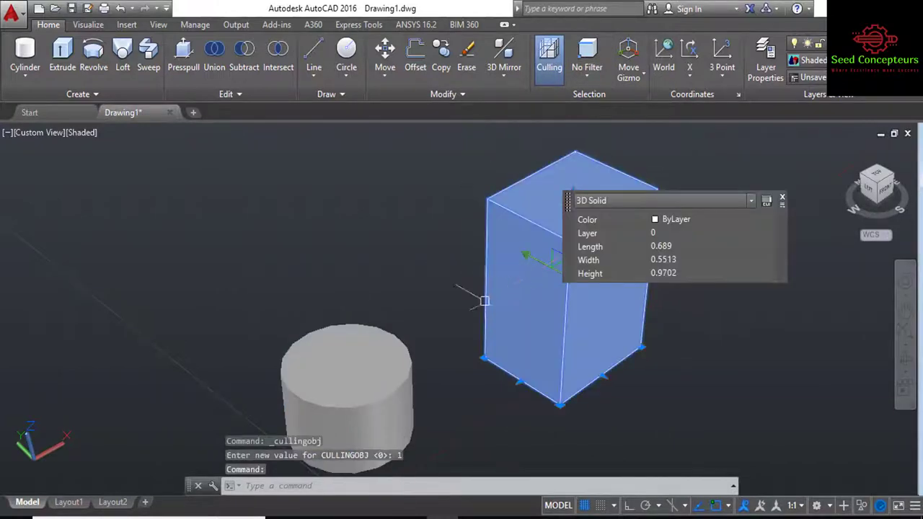
{"action": "left_click", "coordinate": [378, 375]}
{"action": "middle_click_drag", "start_coordinate": [337, 353], "coordinate": [280, 275], "text": "shift"}
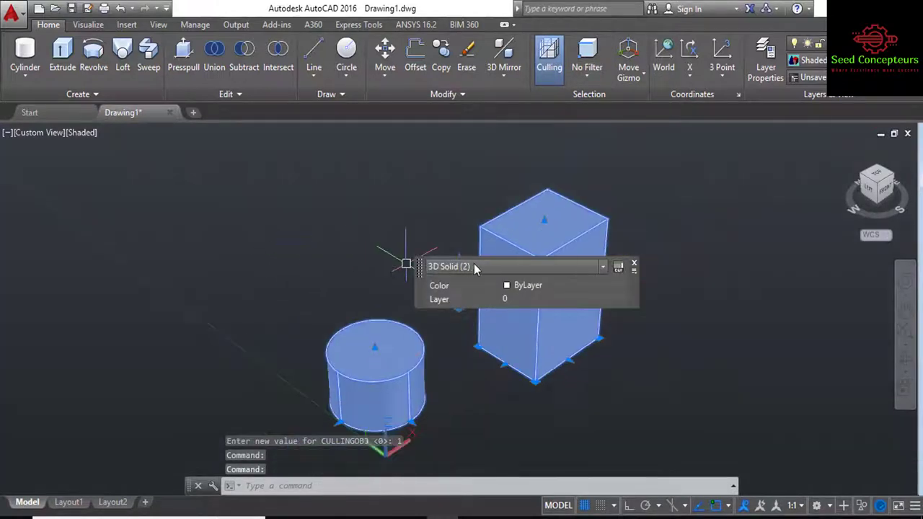
{"action": "left_click", "coordinate": [635, 266]}
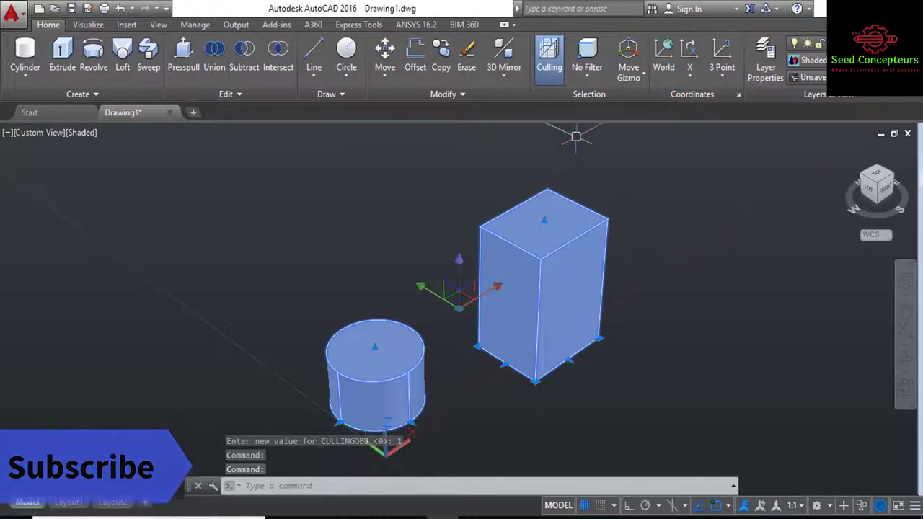
{"action": "key", "text": "Escape"}
Step: Set the subobject selection filter to Vertex
{"action": "left_click", "coordinate": [588, 75]}
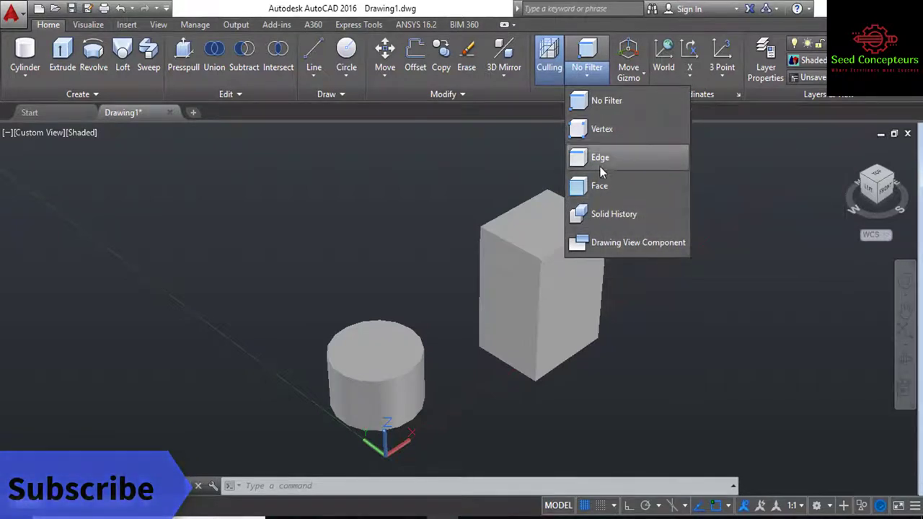
{"action": "left_click", "coordinate": [601, 130]}
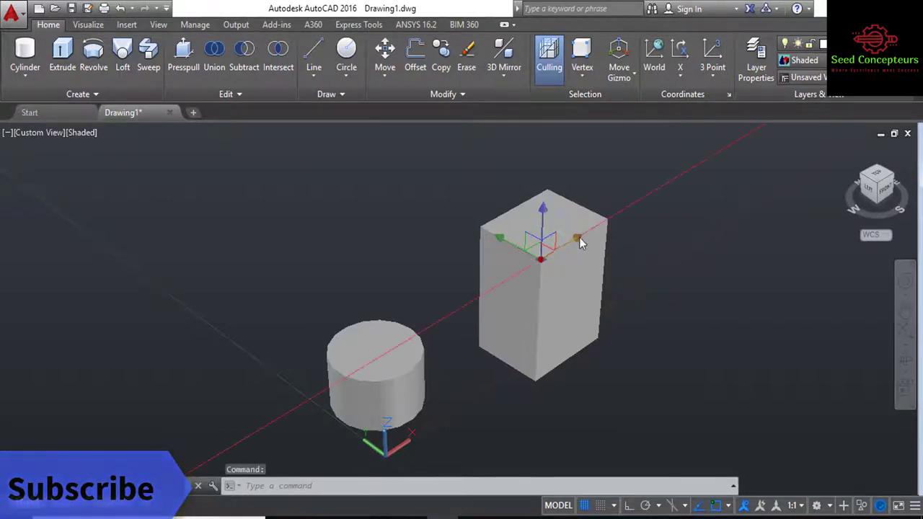
Step: Stretch the box's top corner to a new position and orbit to view it
{"action": "left_click", "coordinate": [579, 238]}
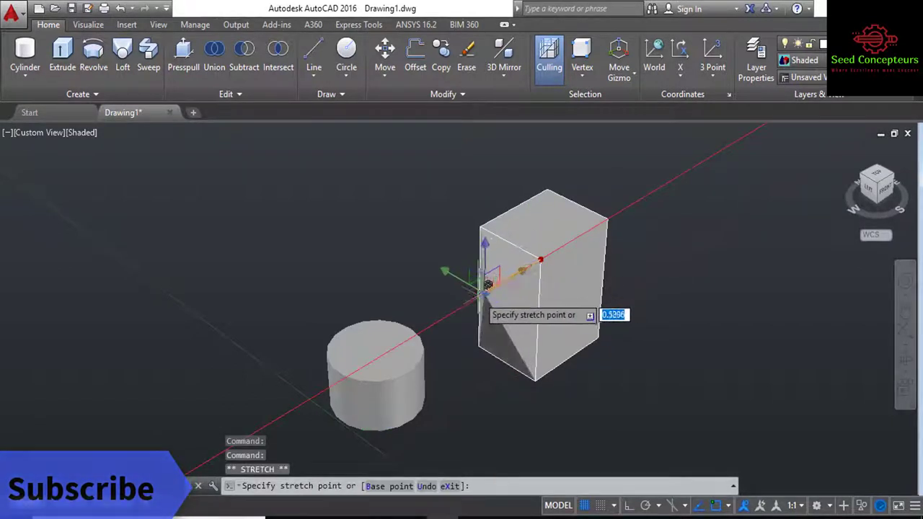
{"action": "left_click", "coordinate": [488, 284]}
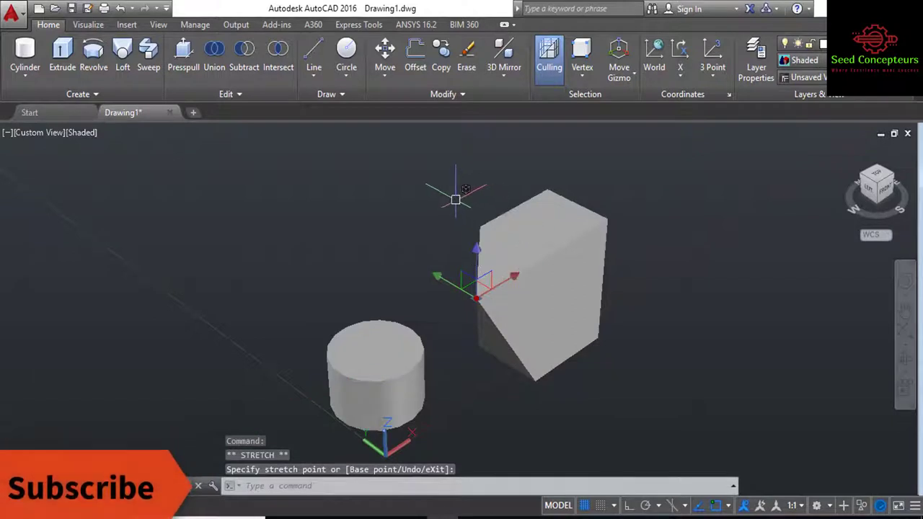
{"action": "middle_click_drag", "start_coordinate": [455, 199], "coordinate": [588, 202], "text": "shift"}
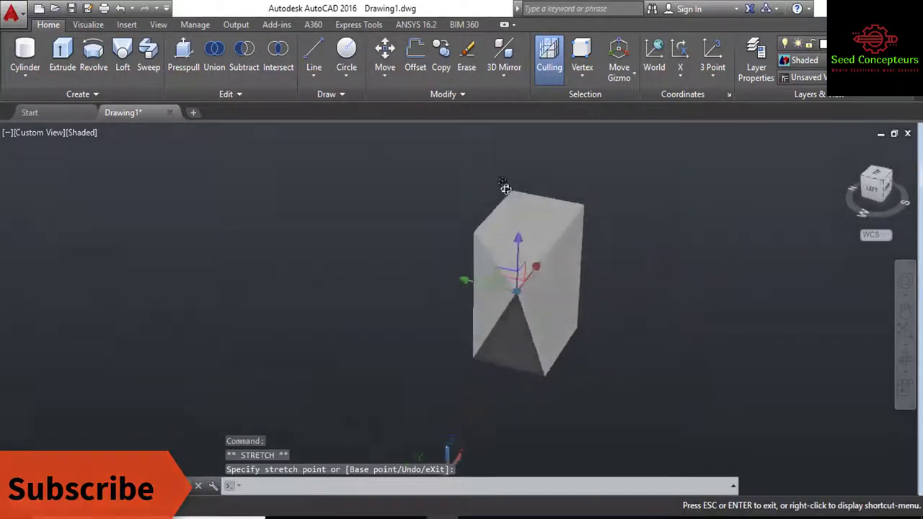
Step: Switch the filter to Edge and stretch the box's top-left edge outward
{"action": "left_click", "coordinate": [585, 79]}
{"action": "left_click", "coordinate": [606, 127]}
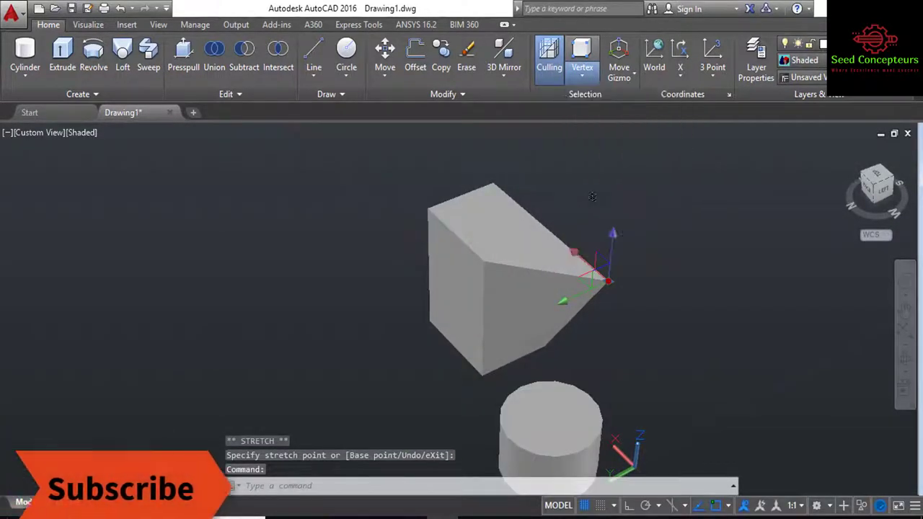
{"action": "key", "text": "Escape"}
{"action": "left_click", "coordinate": [454, 233]}
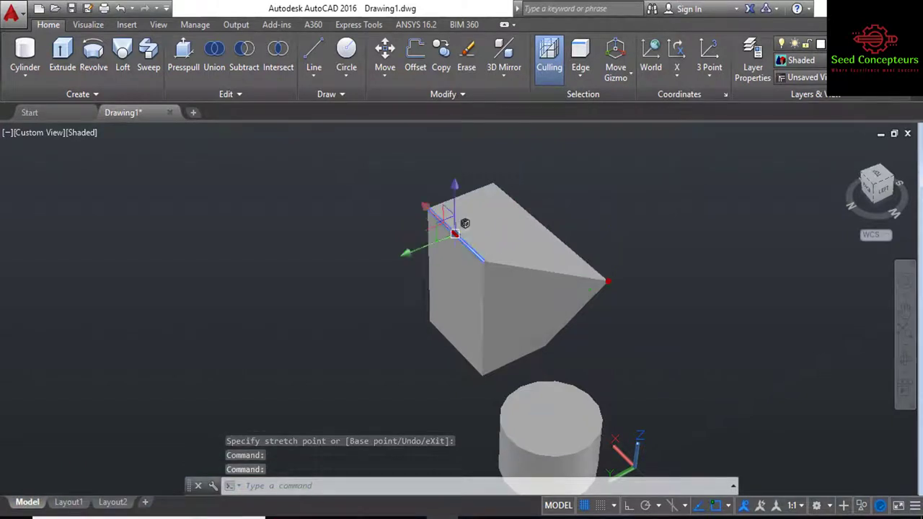
{"action": "left_click", "coordinate": [454, 233]}
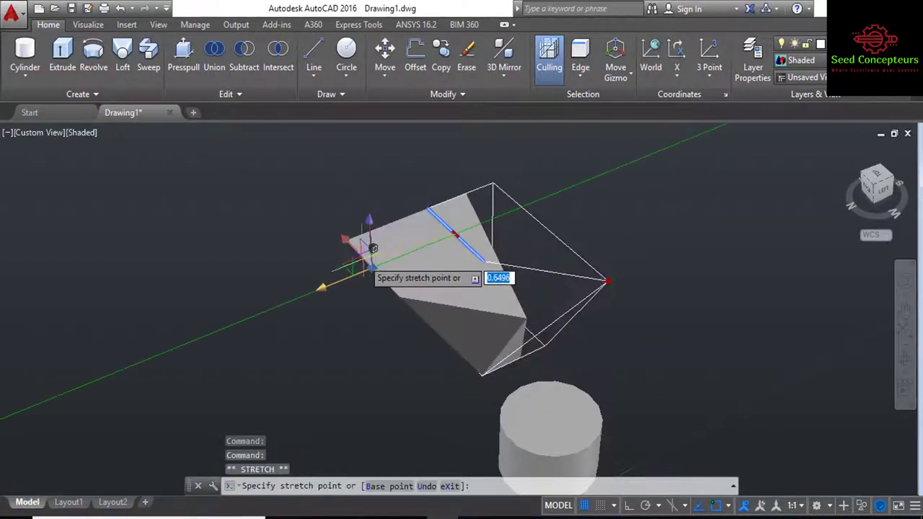
{"action": "left_click", "coordinate": [380, 253]}
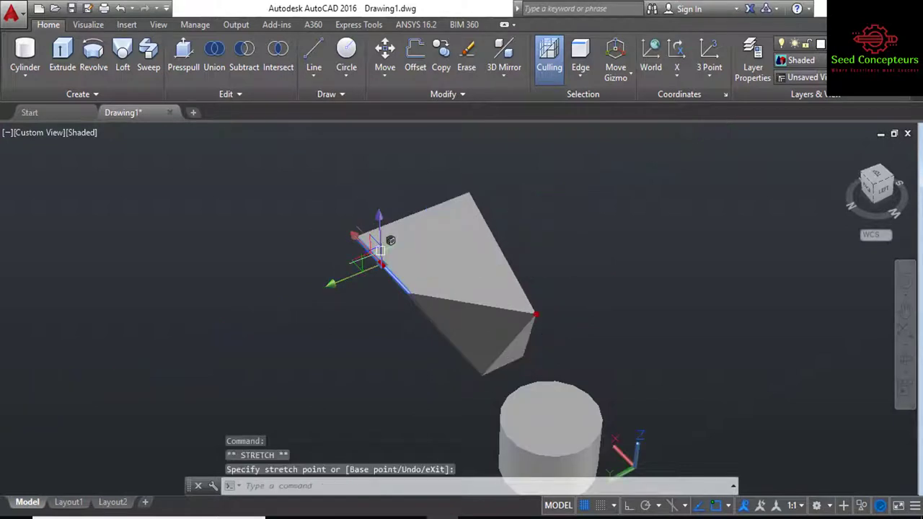
Step: Set the subobject filter to Face and orbit toward the back of the solid
{"action": "left_click", "coordinate": [581, 75]}
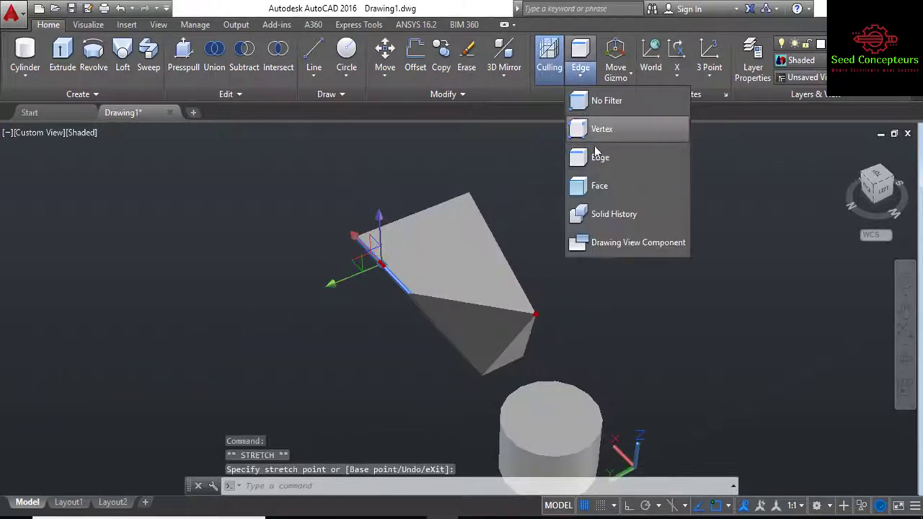
{"action": "left_click", "coordinate": [603, 182]}
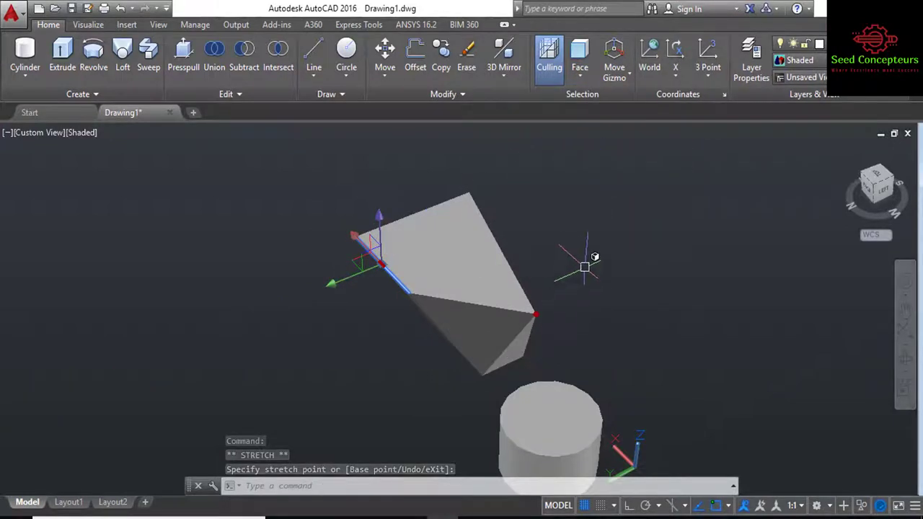
{"action": "mouse_move", "coordinate": [584, 266]}
{"action": "middle_mouse_down", "text": "shift"}
{"action": "mouse_move", "coordinate": [613, 221]}
{"action": "mouse_move", "coordinate": [678, 185]}
{"action": "middle_mouse_up", "text": "shift"}
Step: Try stretching the front face; AutoCAD rejects it with 'No lumps left in body'
{"action": "left_click", "coordinate": [409, 292]}
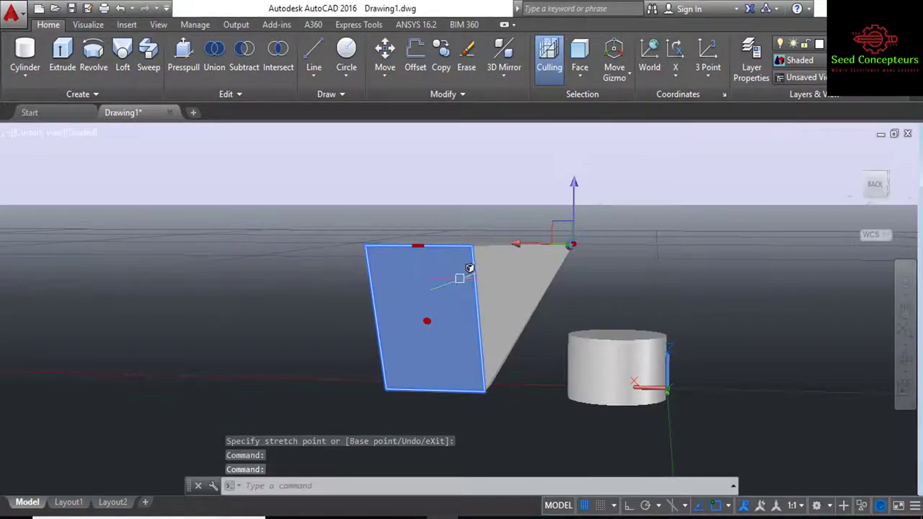
{"action": "left_click", "coordinate": [579, 52]}
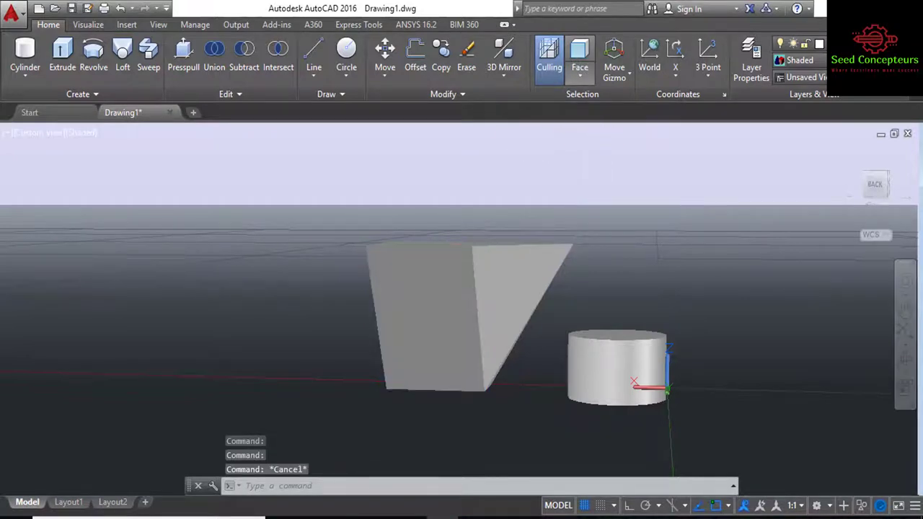
{"action": "left_click", "coordinate": [441, 294]}
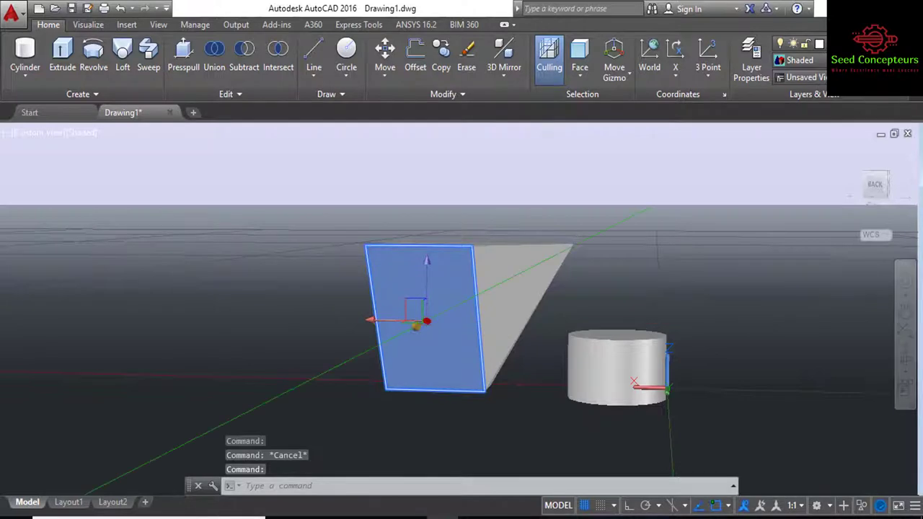
{"action": "left_click", "coordinate": [426, 320]}
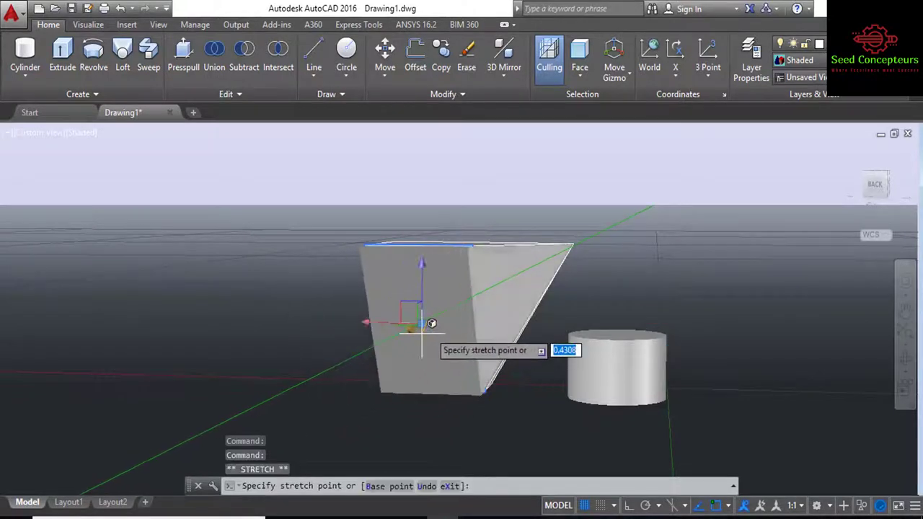
{"action": "left_click", "coordinate": [453, 320]}
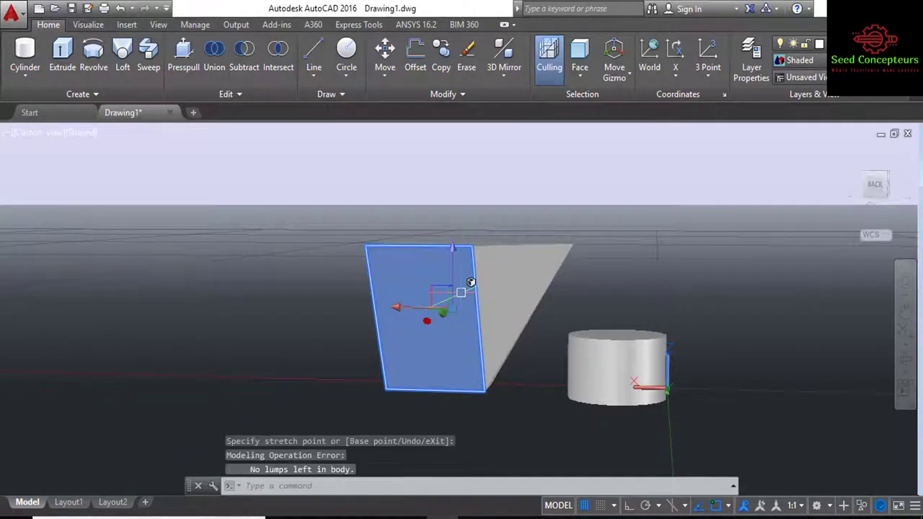
{"action": "mouse_move", "coordinate": [564, 168]}
{"action": "middle_mouse_down", "text": "shift"}
{"action": "mouse_move", "coordinate": [536, 215]}
{"action": "mouse_move", "coordinate": [504, 220]}
{"action": "mouse_move", "coordinate": [556, 218]}
{"action": "middle_mouse_up", "text": "shift"}
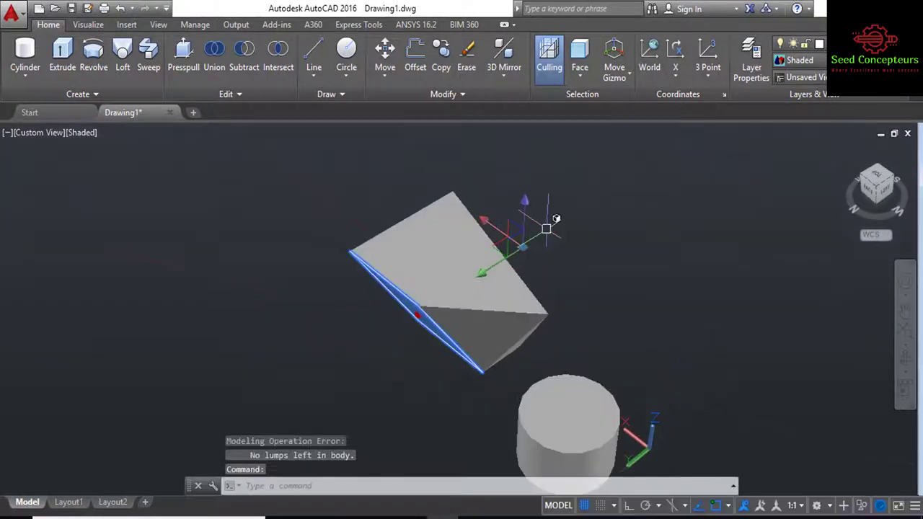
Step: Try other filter options, then set the subobject filter back to No Filter
{"action": "left_click", "coordinate": [590, 72]}
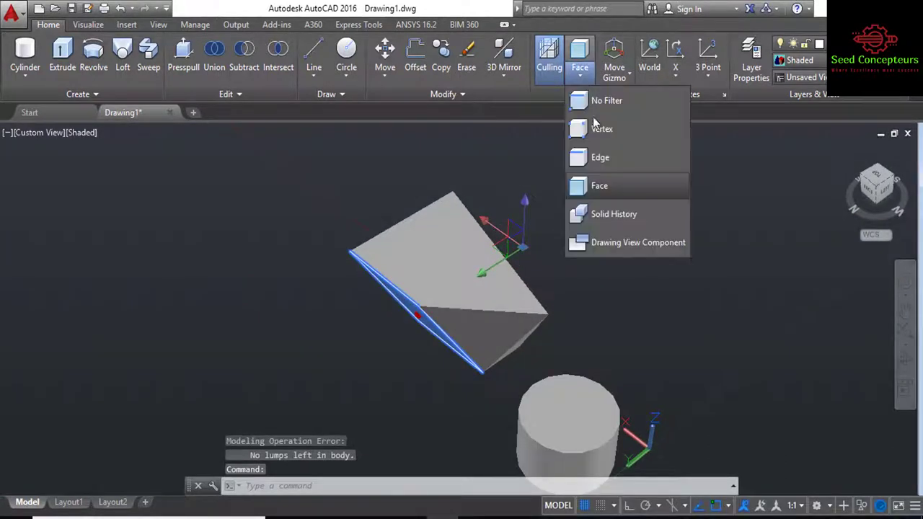
{"action": "left_click", "coordinate": [618, 210]}
{"action": "key", "text": "Escape"}
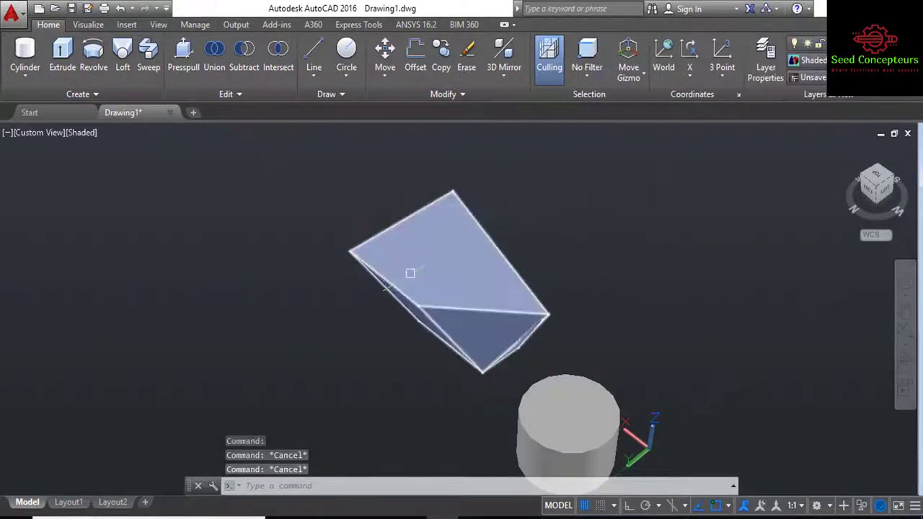
{"action": "left_click", "coordinate": [412, 271]}
{"action": "key", "text": "Escape"}
{"action": "left_click", "coordinate": [588, 72]}
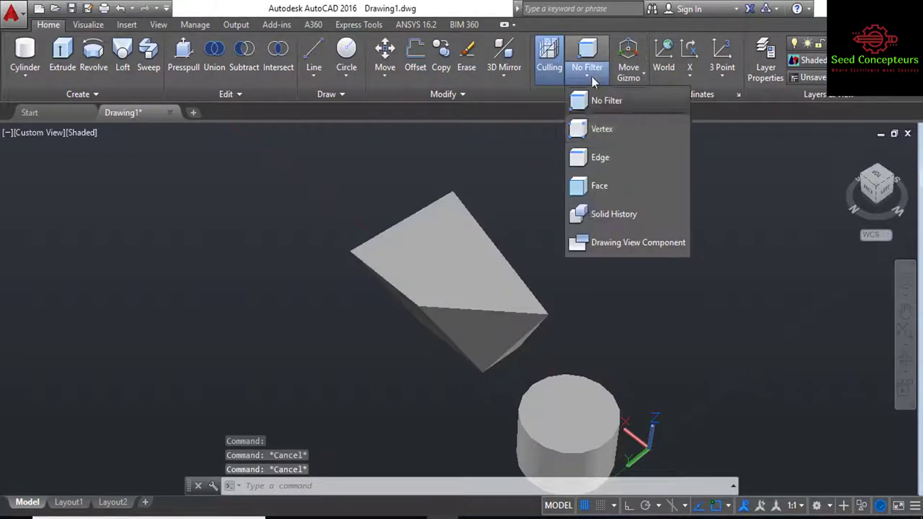
{"action": "left_click", "coordinate": [595, 240]}
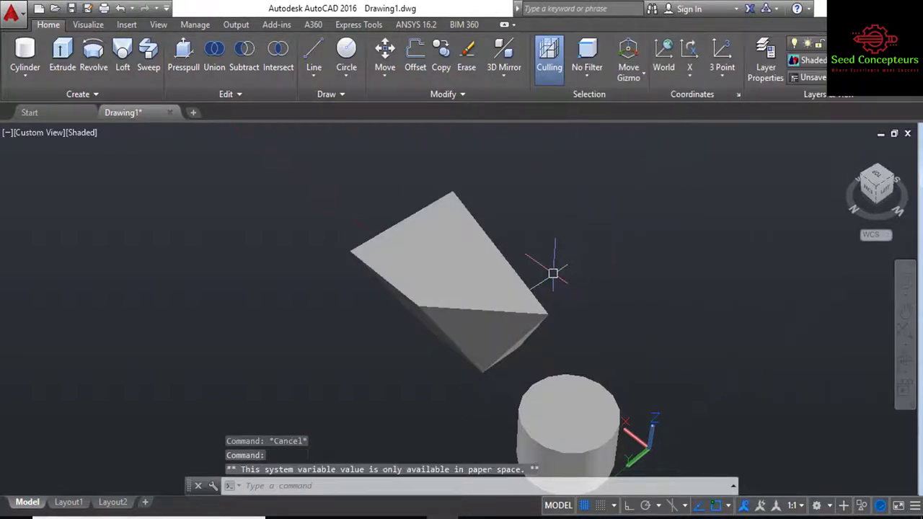
{"action": "scroll", "coordinate": [569, 219], "scroll_direction": "down", "scroll_amount": 2}
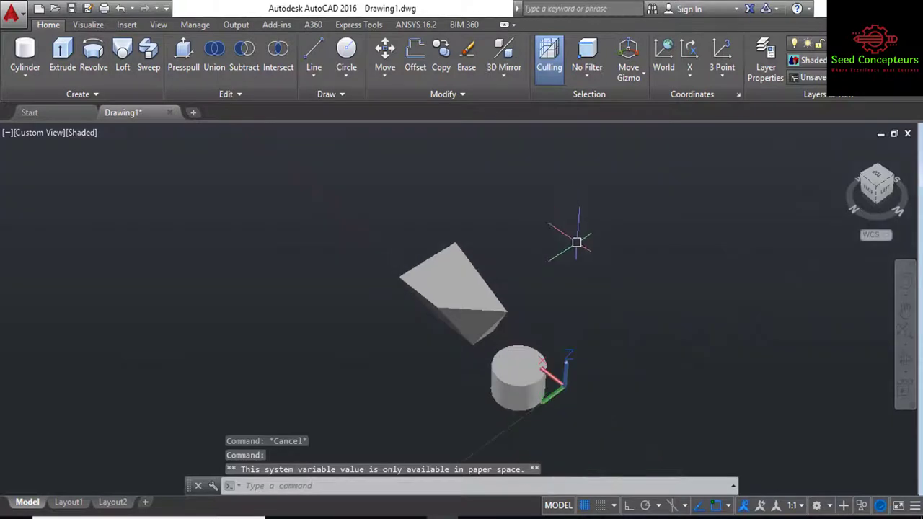
{"action": "left_click", "coordinate": [590, 77]}
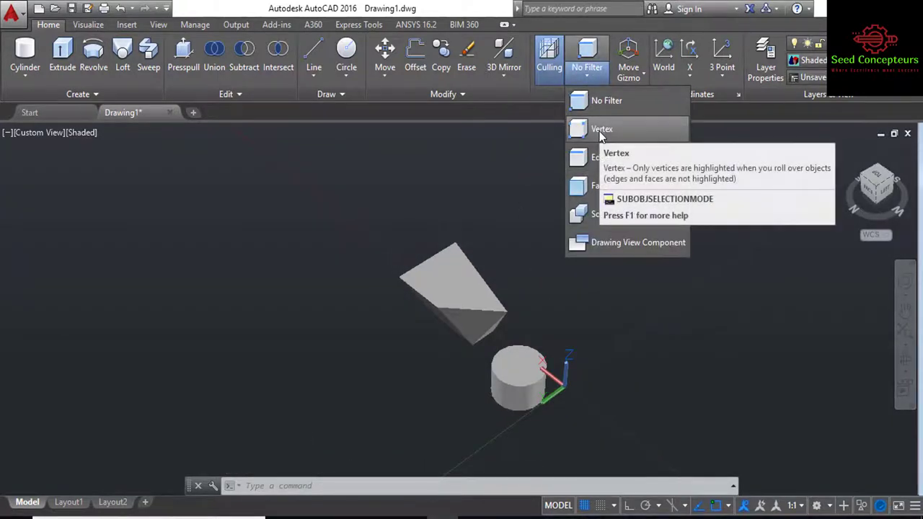
{"action": "left_click", "coordinate": [617, 99]}
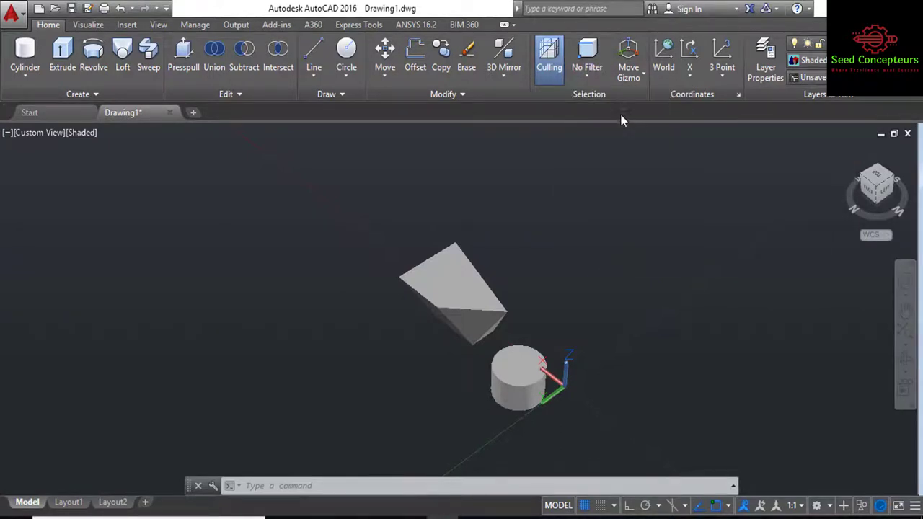
Step: With the Move Gizmo, move the wedge up and left along its X axis
{"action": "left_click", "coordinate": [628, 77]}
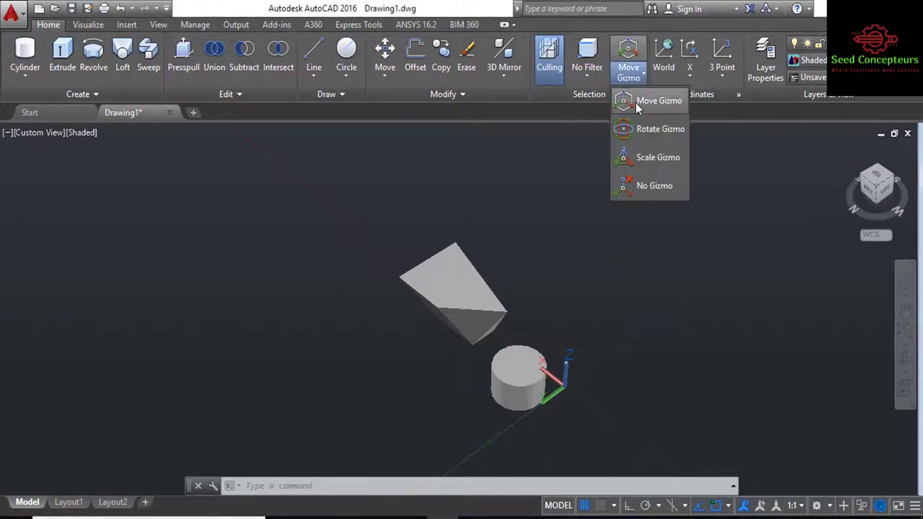
{"action": "left_click", "coordinate": [634, 103]}
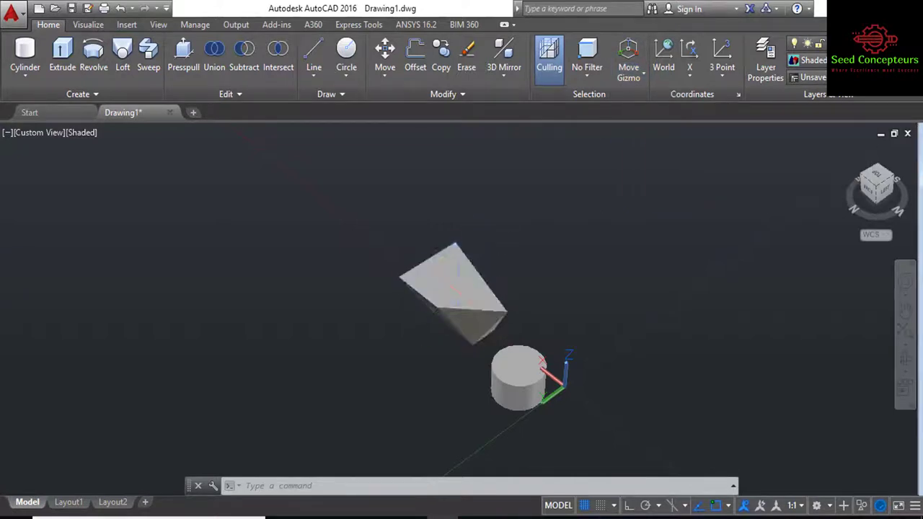
{"action": "left_click", "coordinate": [450, 308]}
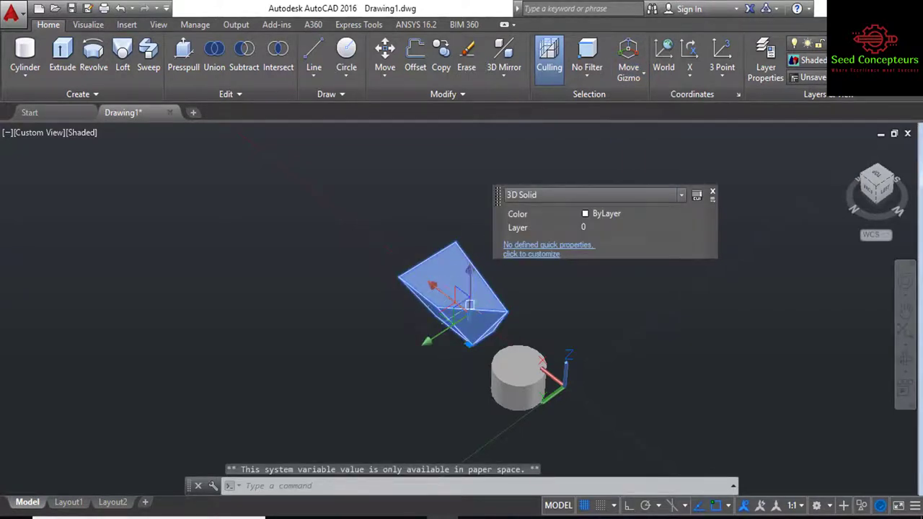
{"action": "left_click", "coordinate": [436, 290]}
{"action": "left_click", "coordinate": [369, 238]}
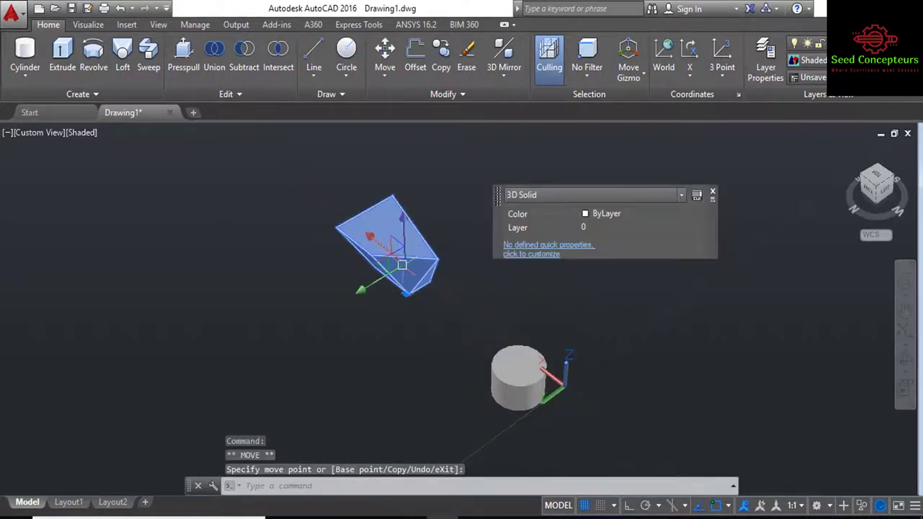
Step: Begin moving both solids along Z, cancel, and switch to the Rotate Gizmo
{"action": "left_click", "coordinate": [495, 374]}
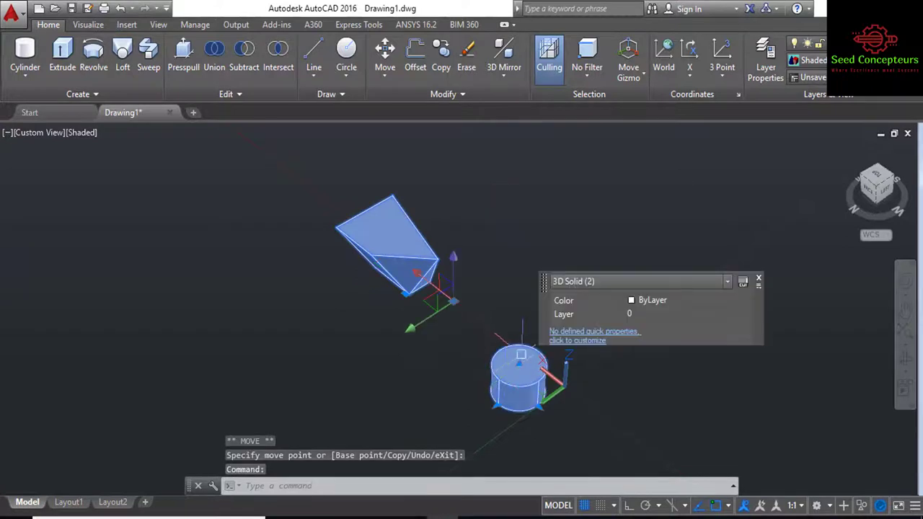
{"action": "left_click", "coordinate": [451, 263]}
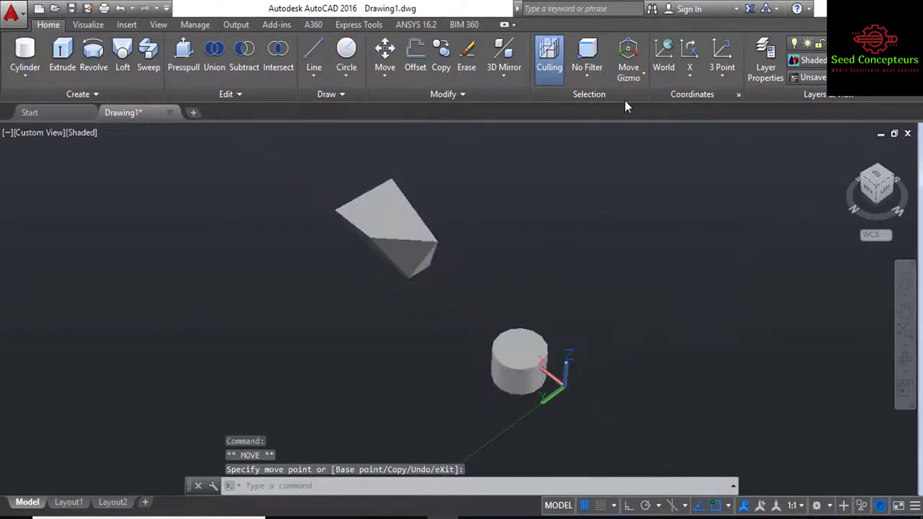
{"action": "key", "text": "Escape"}
{"action": "left_click", "coordinate": [629, 75]}
{"action": "left_click", "coordinate": [645, 129]}
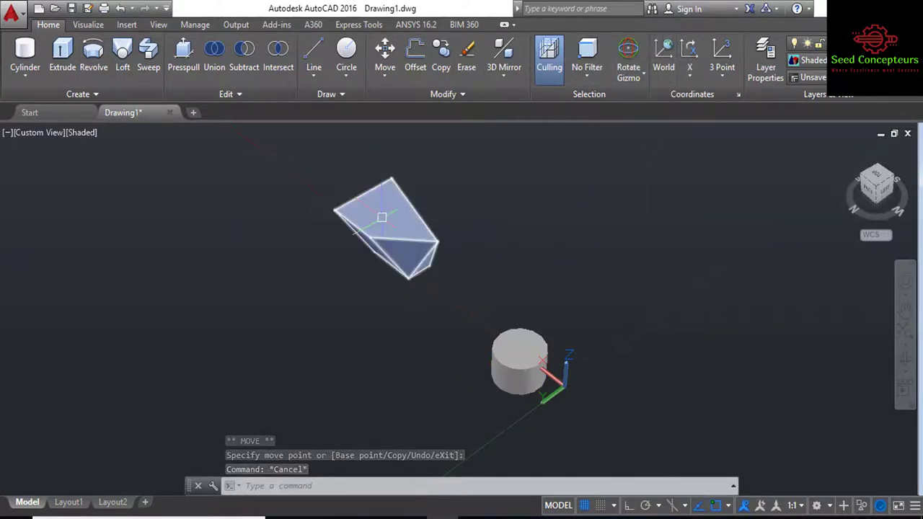
Step: Rotate the wedge three times using the gizmo rings, then set the gizmo to Scale
{"action": "left_click", "coordinate": [406, 233]}
{"action": "left_click", "coordinate": [416, 211]}
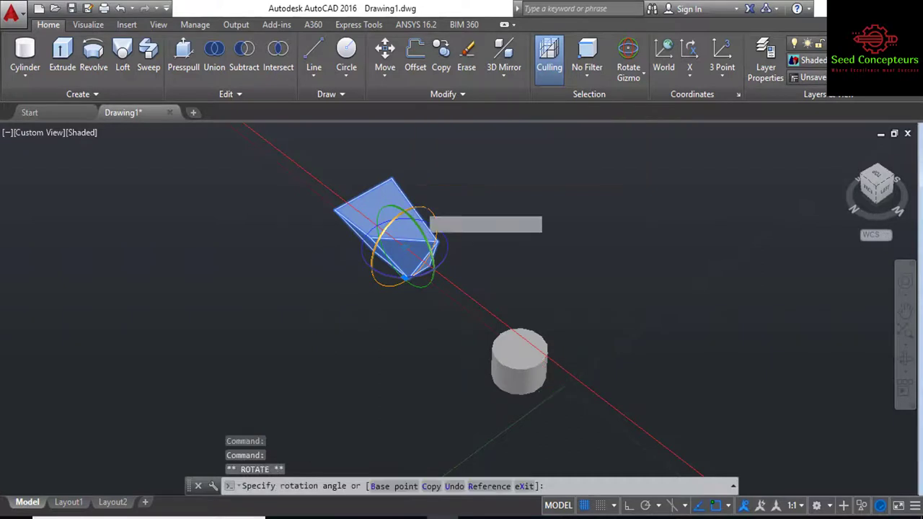
{"action": "left_click", "coordinate": [457, 319]}
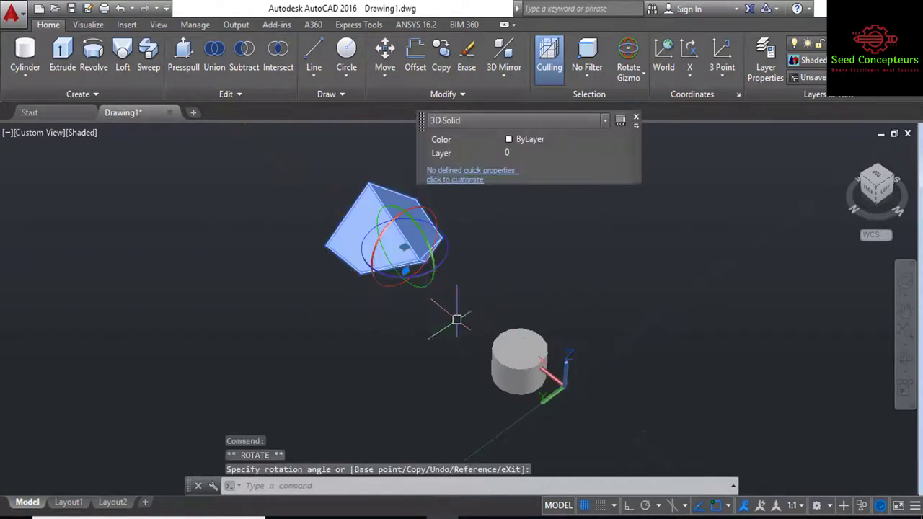
{"action": "left_click", "coordinate": [404, 271]}
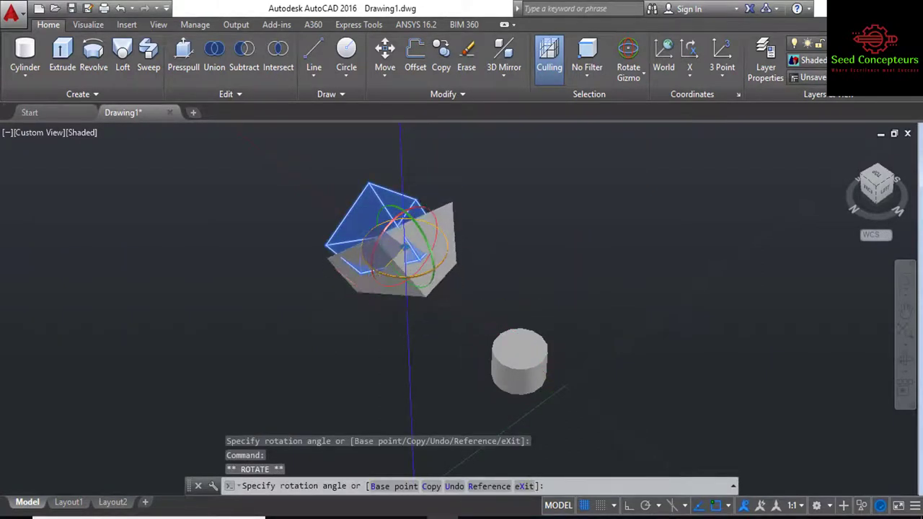
{"action": "left_click", "coordinate": [388, 216]}
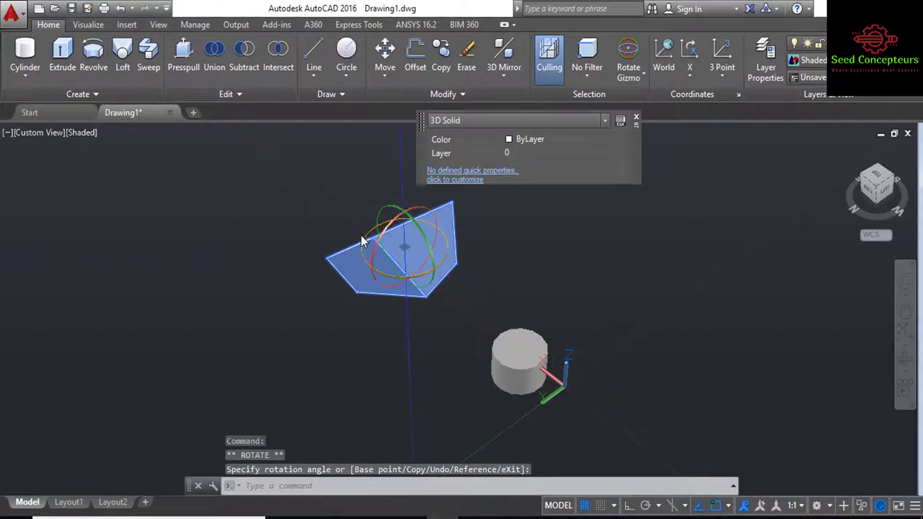
{"action": "left_click", "coordinate": [362, 240]}
{"action": "left_click", "coordinate": [368, 242]}
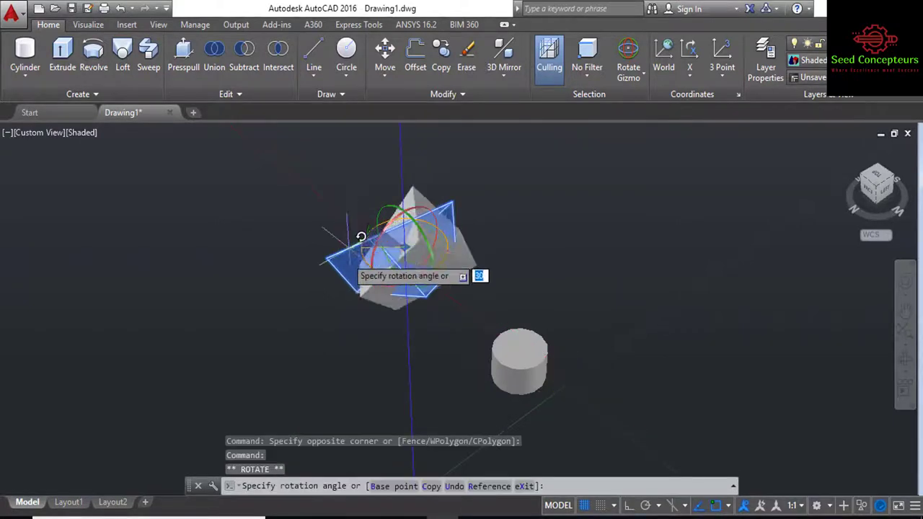
{"action": "left_click", "coordinate": [382, 313]}
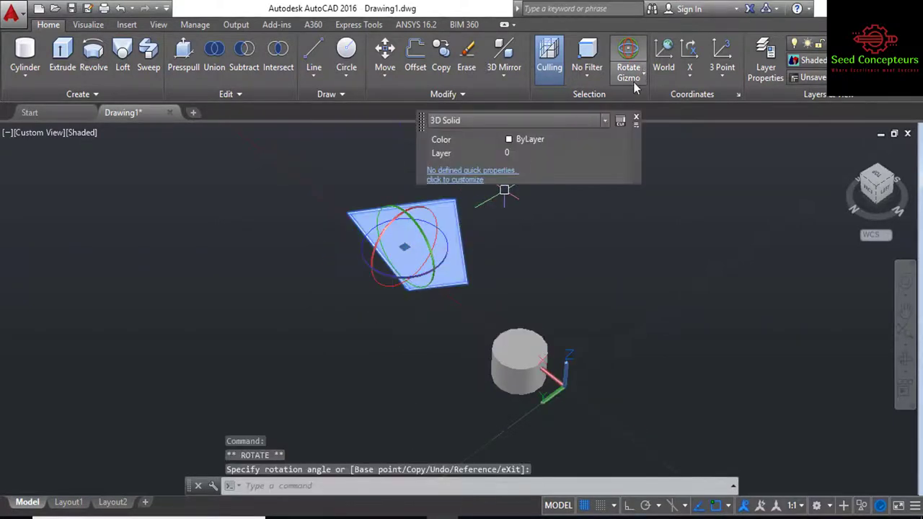
{"action": "left_click", "coordinate": [636, 85]}
{"action": "left_click", "coordinate": [654, 158]}
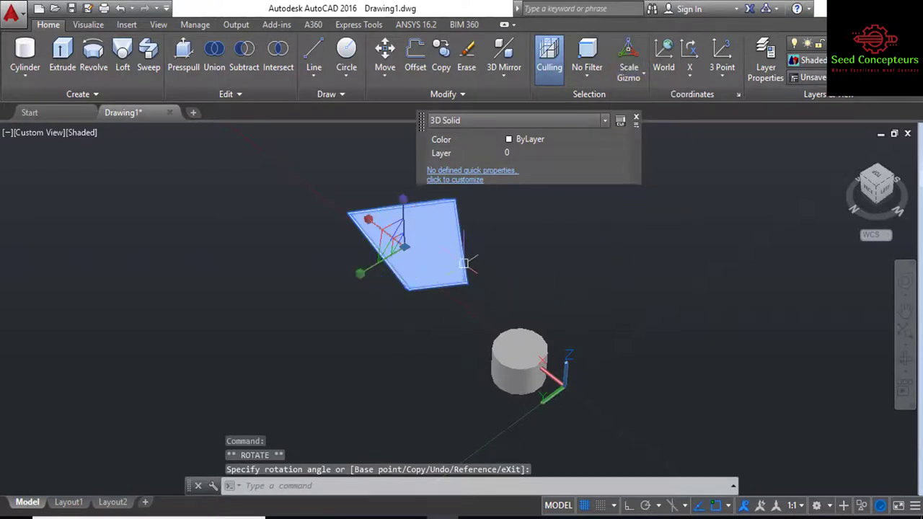
Step: Reselect the wedge with the Scale Gizmo active
{"action": "key", "text": "Escape"}
{"action": "key", "text": "Escape"}
{"action": "left_click", "coordinate": [437, 245]}
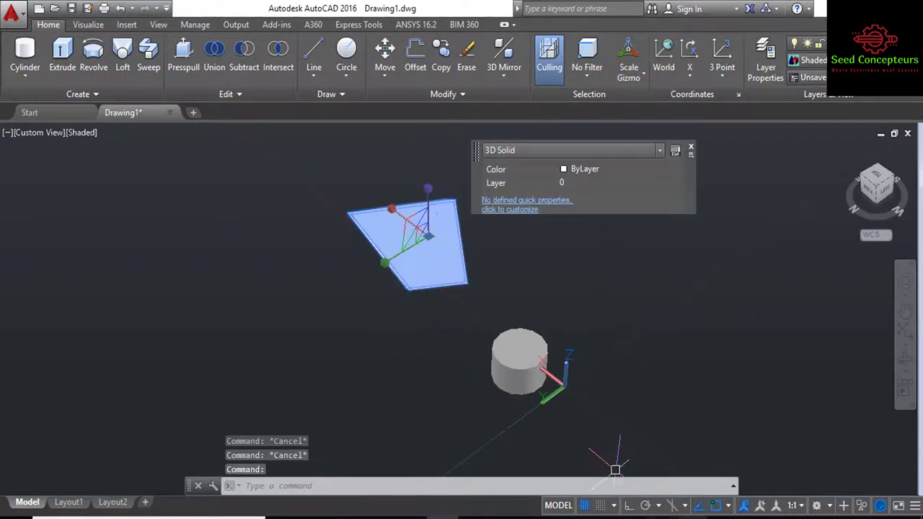
{"action": "left_click", "coordinate": [869, 469]}
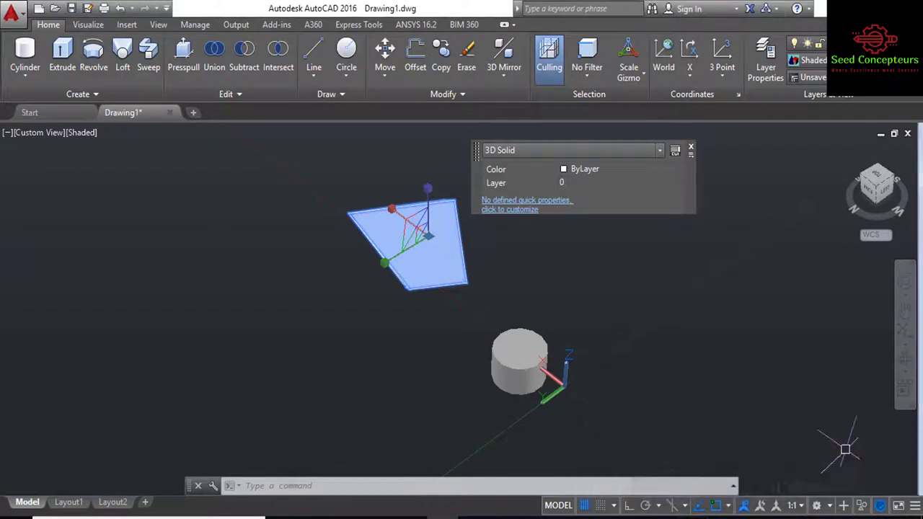
{"action": "left_click", "coordinate": [637, 78]}
{"action": "left_click", "coordinate": [643, 162]}
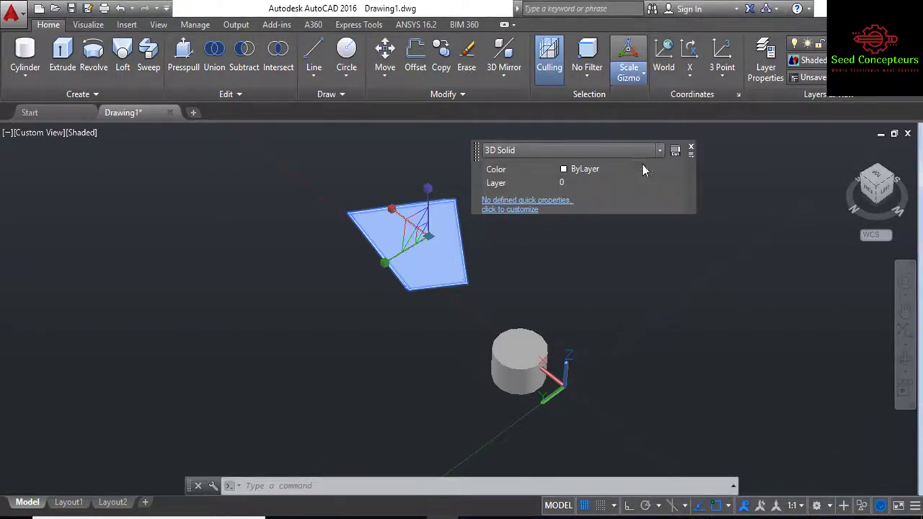
Step: Scale the wedge up by about 1.41, then down by about 0.47
{"action": "left_click", "coordinate": [427, 200]}
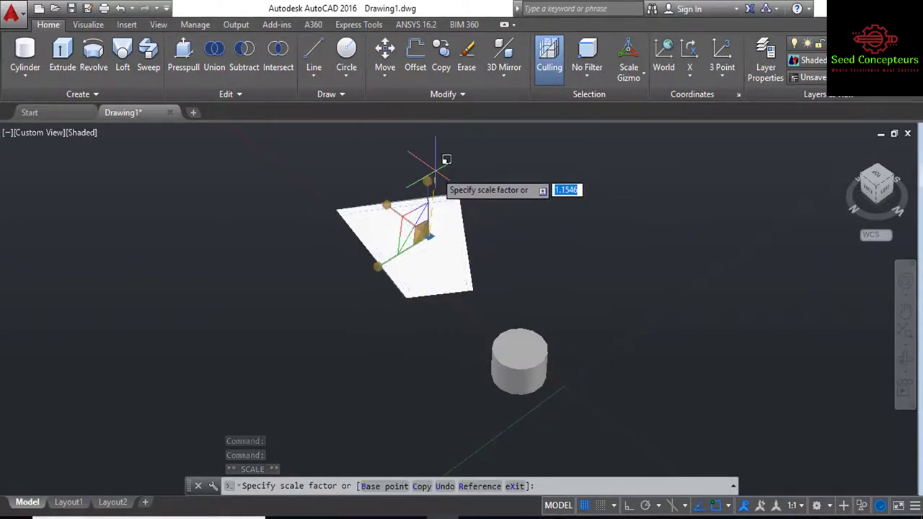
{"action": "left_click", "coordinate": [451, 146]}
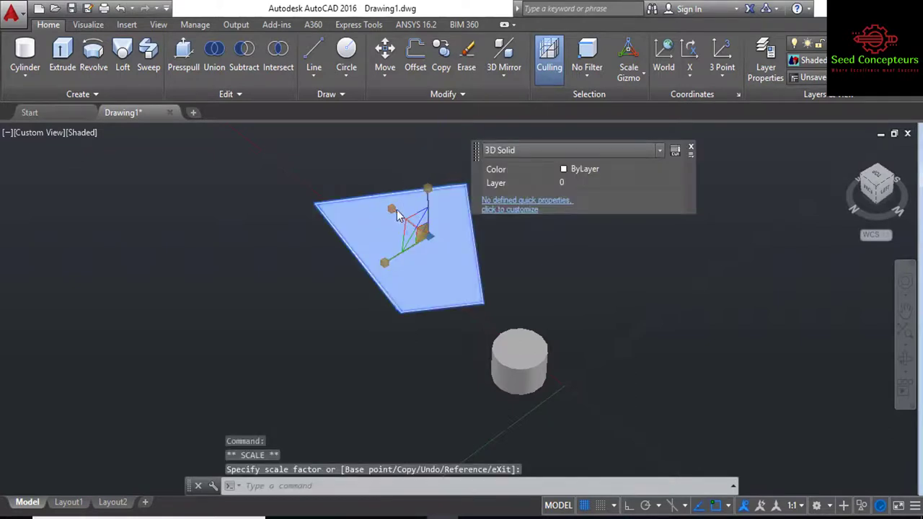
{"action": "left_click", "coordinate": [426, 232]}
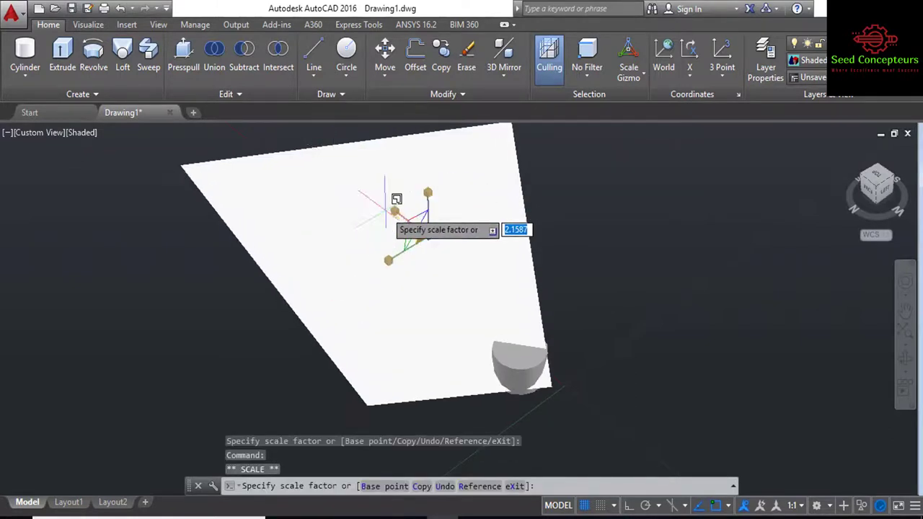
{"action": "left_click", "coordinate": [416, 202]}
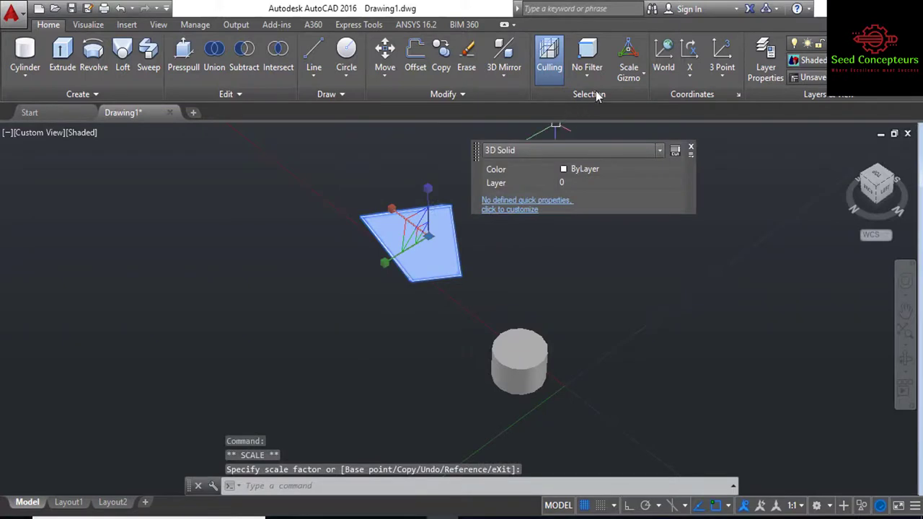
{"action": "left_click", "coordinate": [635, 72]}
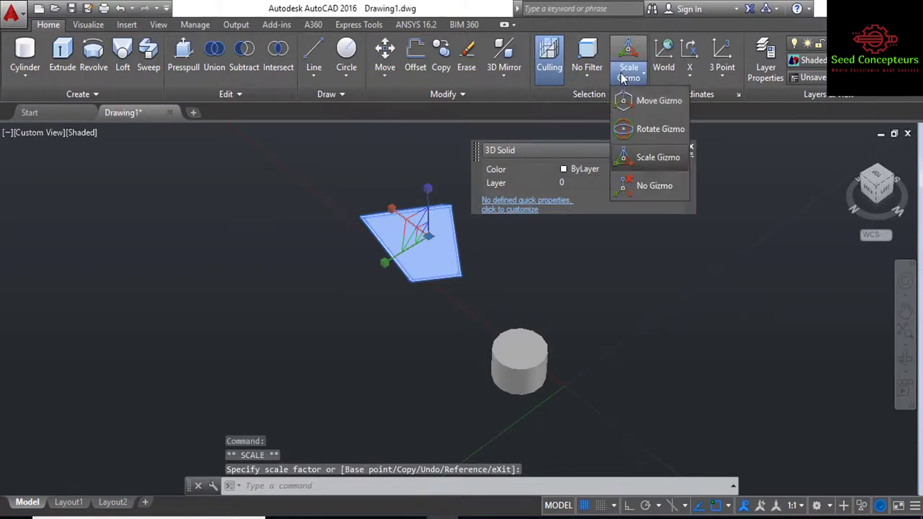
Step: Briefly set the gizmo to No Gizmo, then restore Move Gizmo and clear the selection
{"action": "left_click", "coordinate": [655, 186]}
{"action": "left_click", "coordinate": [530, 353]}
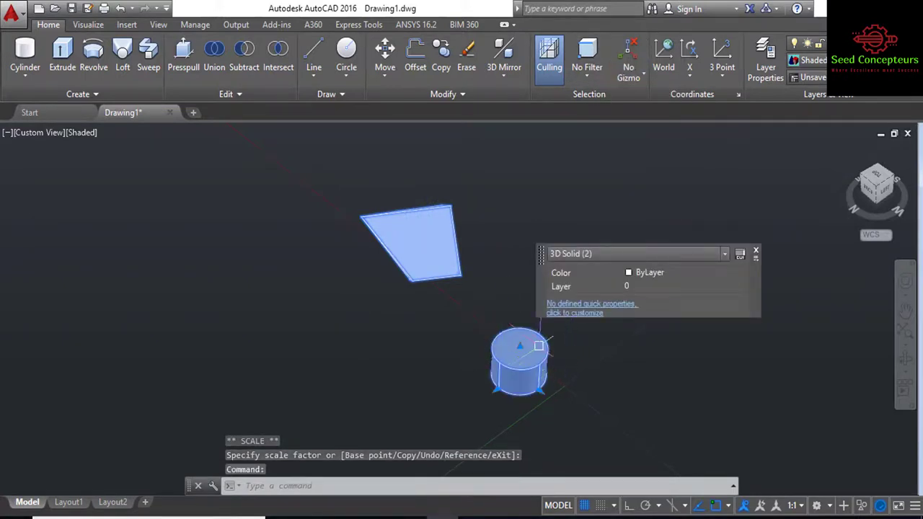
{"action": "left_click", "coordinate": [628, 68]}
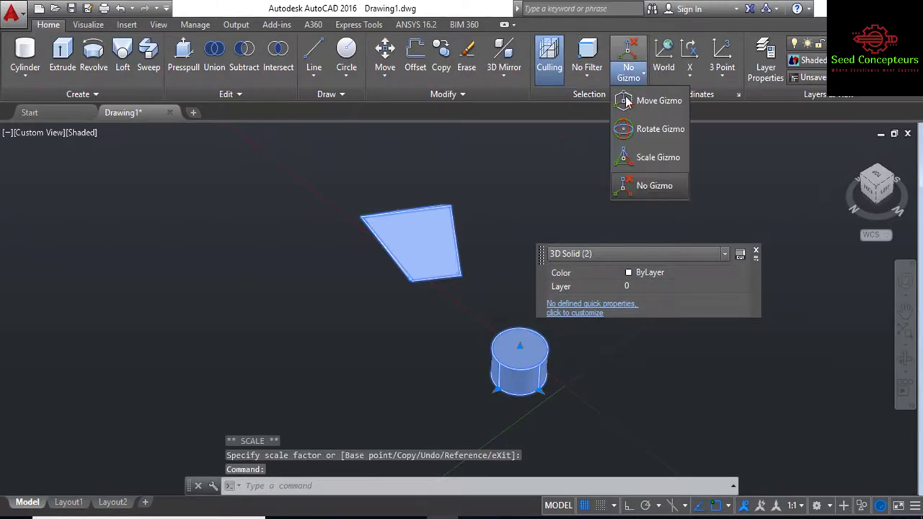
{"action": "left_click", "coordinate": [655, 97]}
{"action": "key", "text": "Escape"}
{"action": "key", "text": "Escape"}
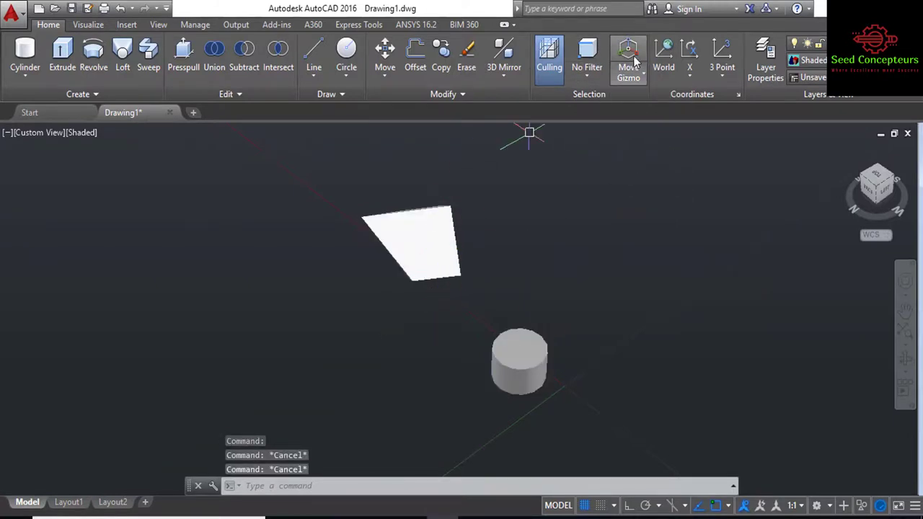
{"action": "left_click", "coordinate": [561, 61]}
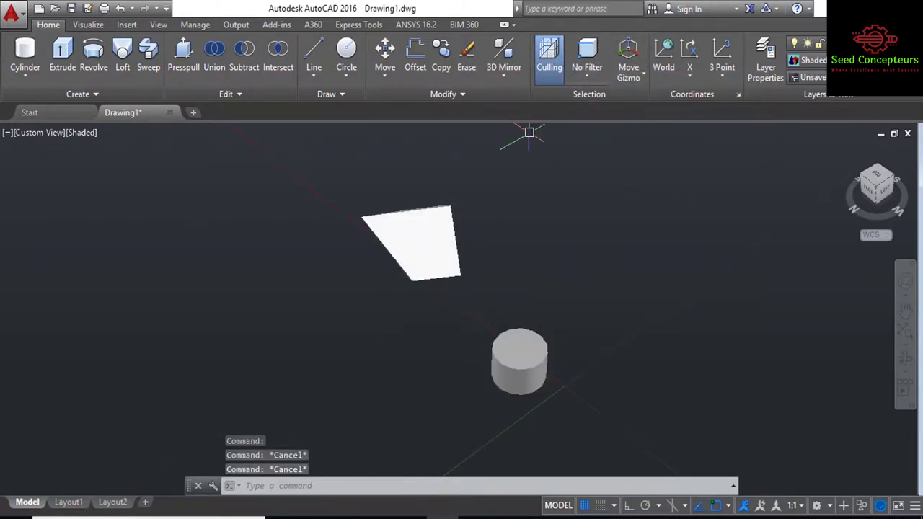
{"action": "scroll", "coordinate": [483, 259], "scroll_direction": "down", "scroll_amount": 3}
{"action": "scroll", "coordinate": [482, 259], "scroll_direction": "up", "scroll_amount": 1}
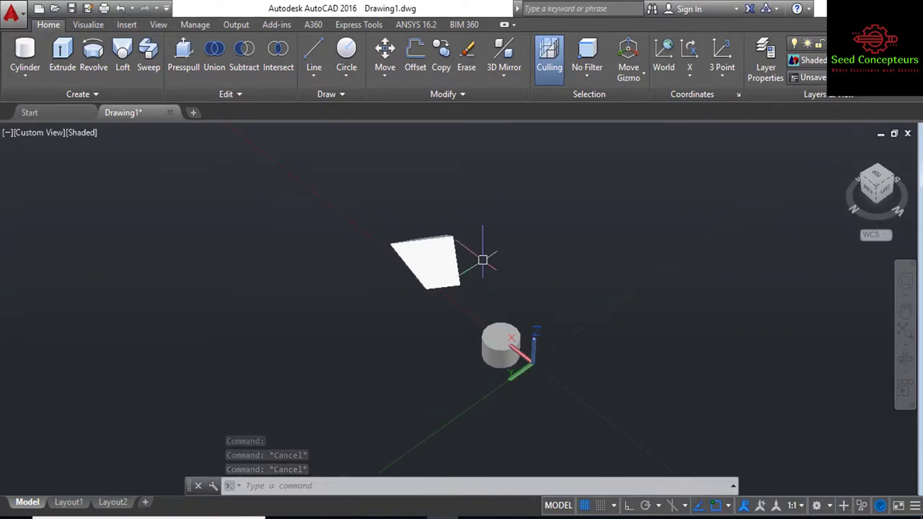